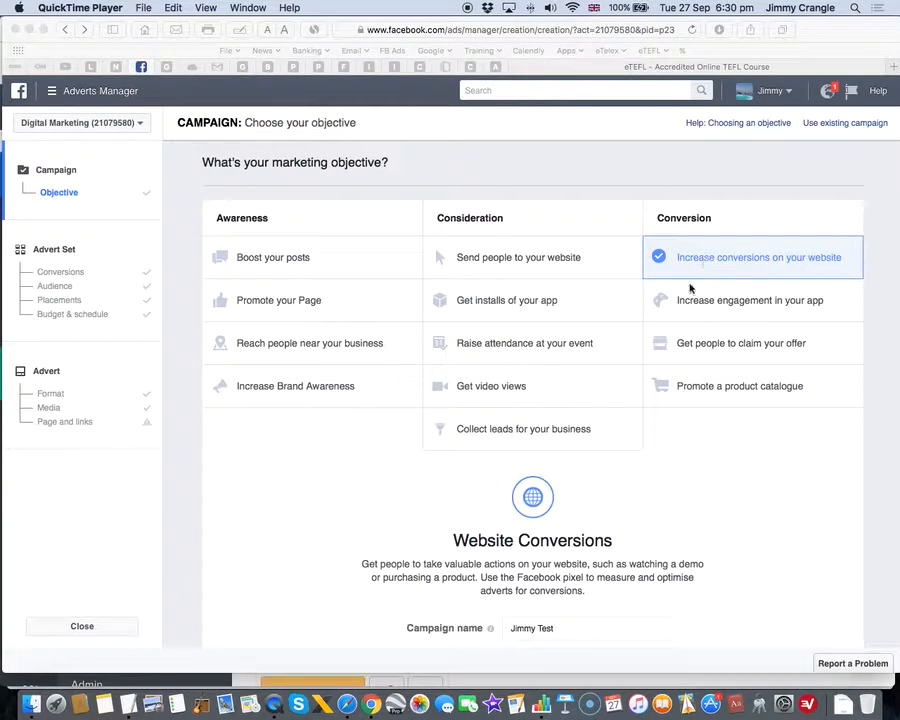
Continue to the advert set with the website conversions objective and the existing campaign name
scroll(639, 335, "down", 3)
left_click(540, 549)
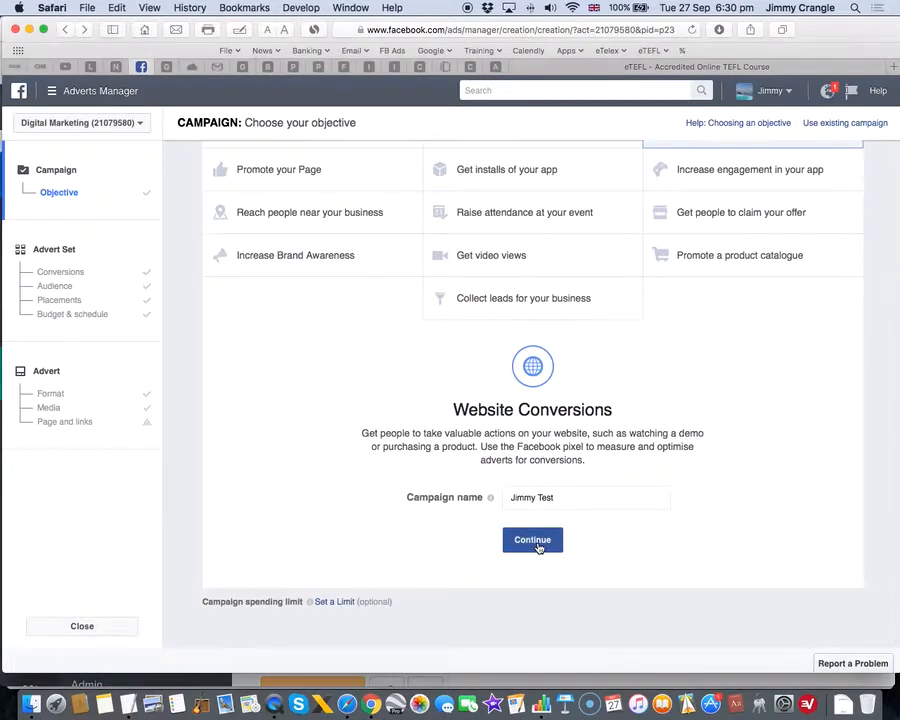
left_click(538, 547)
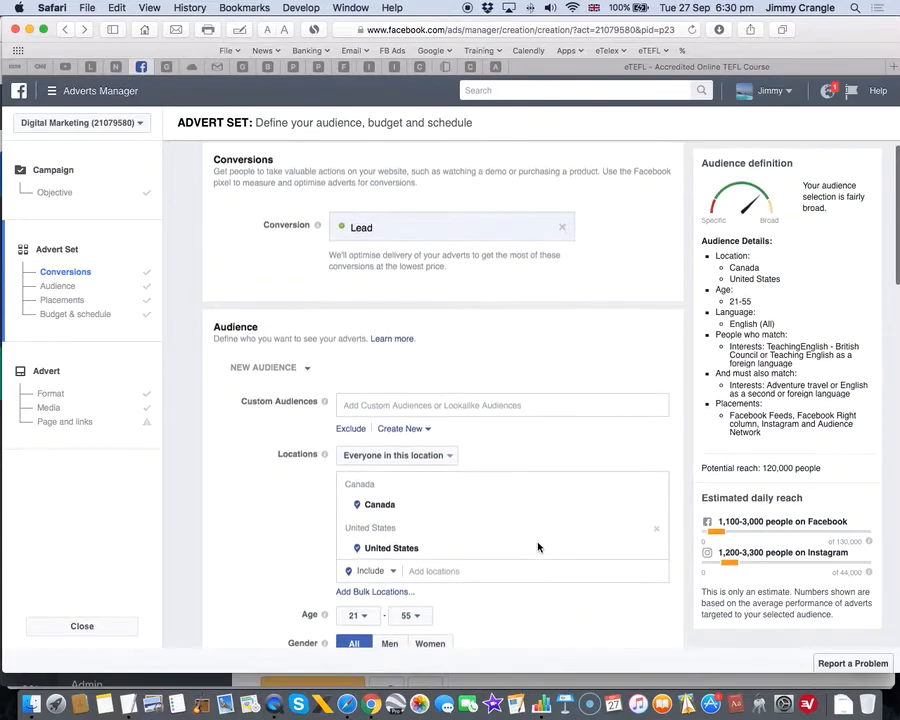
Clear the advert set's conversion and choose the Lead conversion again
scroll(638, 344, "down", 3)
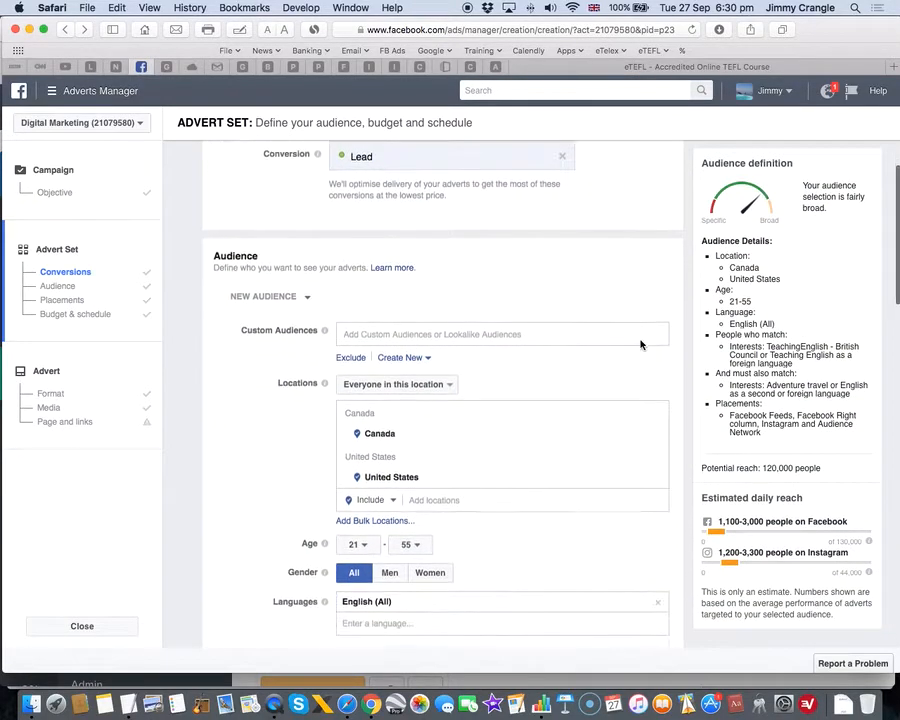
scroll(640, 340, "up", 4)
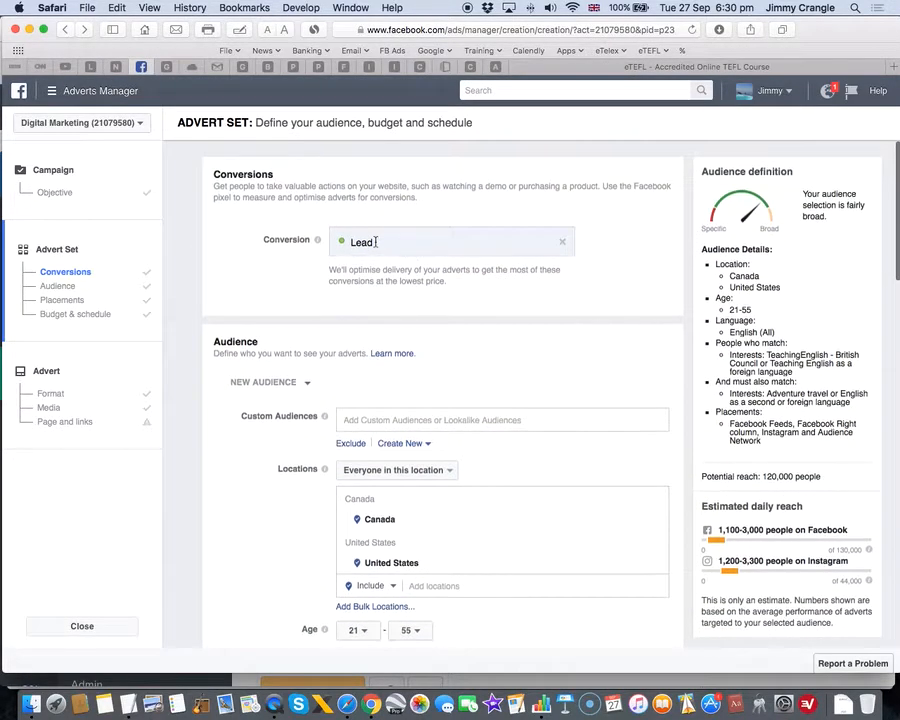
double_click(404, 243)
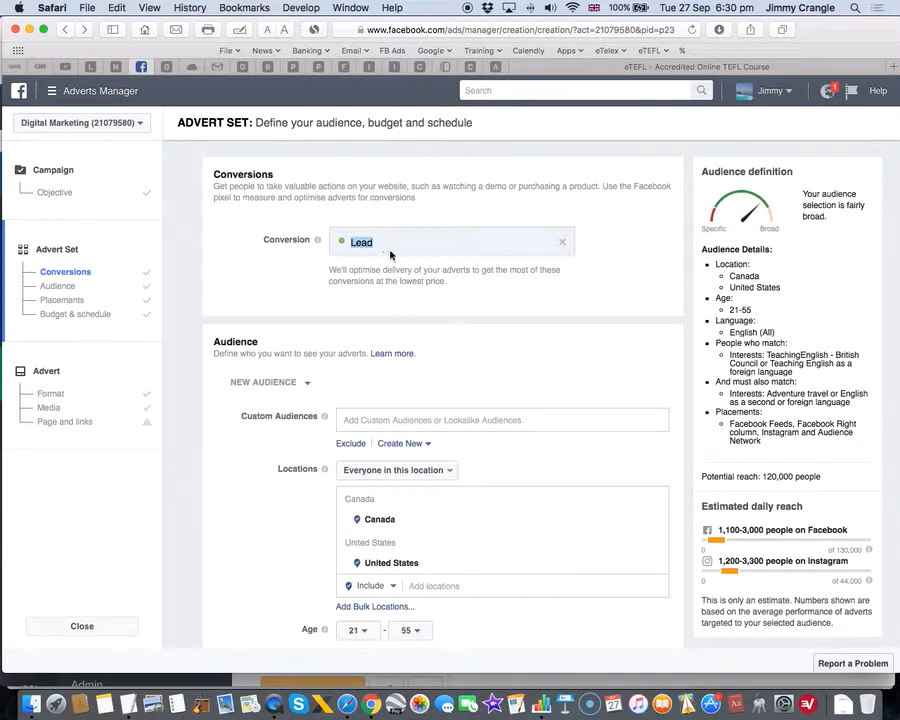
left_click(563, 244)
left_click(563, 245)
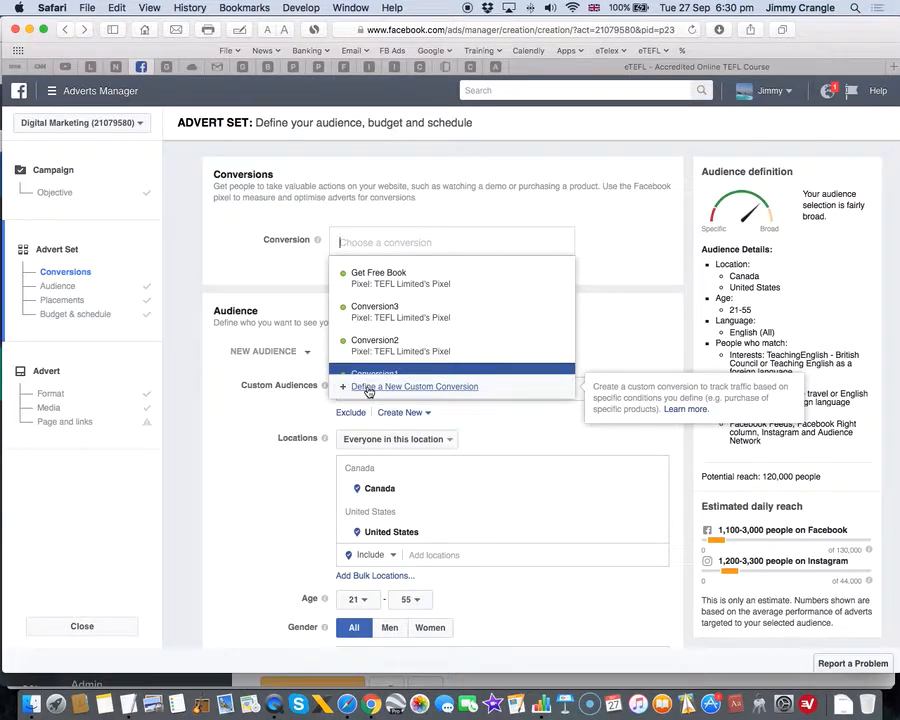
scroll(410, 330, "down", 5)
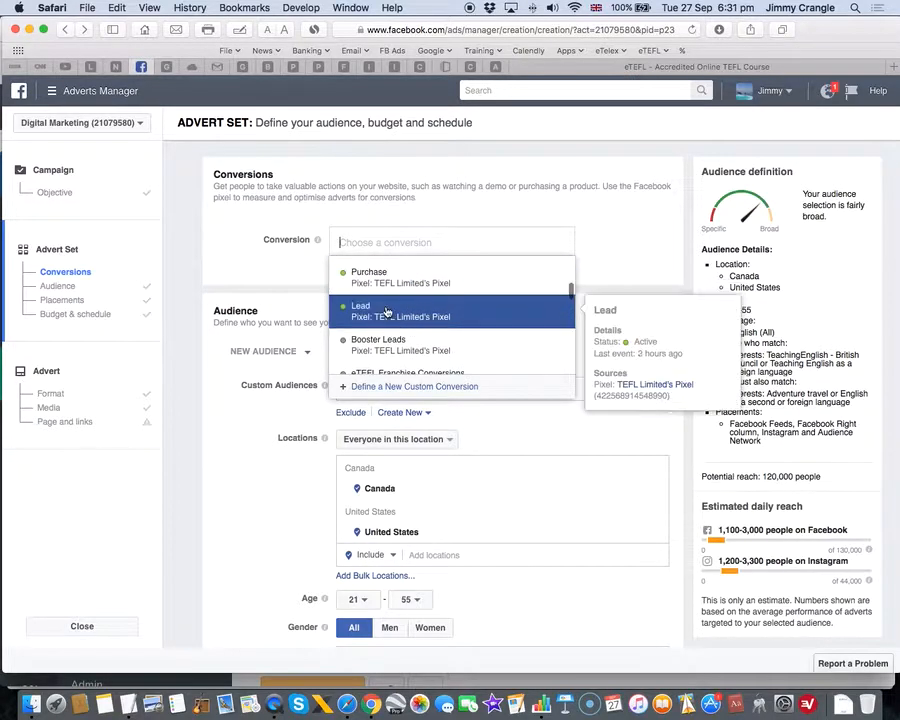
left_click(386, 312)
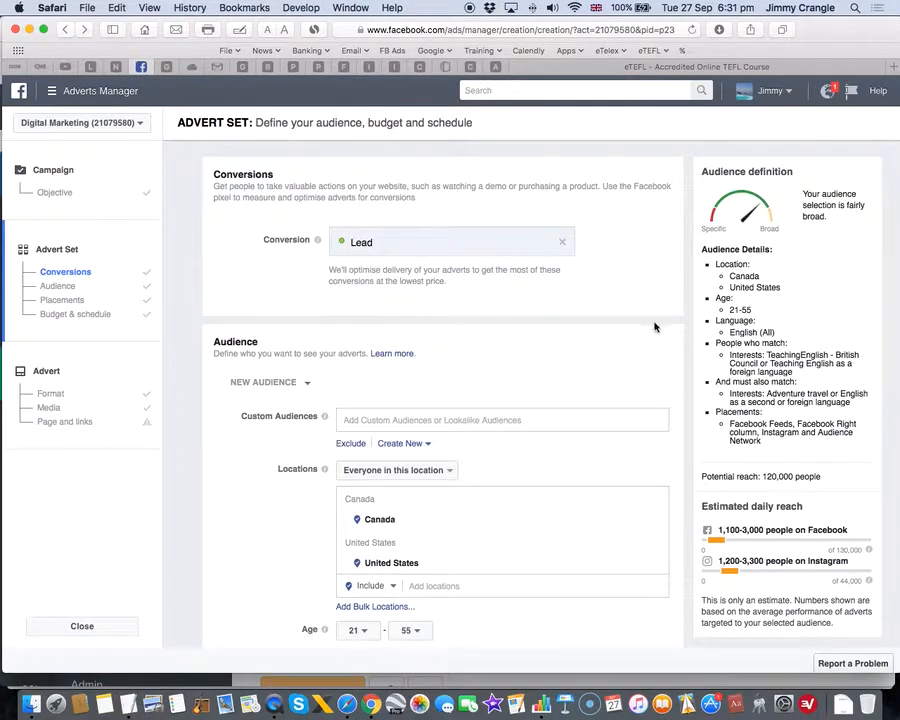
Review the audience's locations, age range options, gender, languages and detailed targeting interests
scroll(672, 308, "down", 2)
scroll(672, 308, "down", 1)
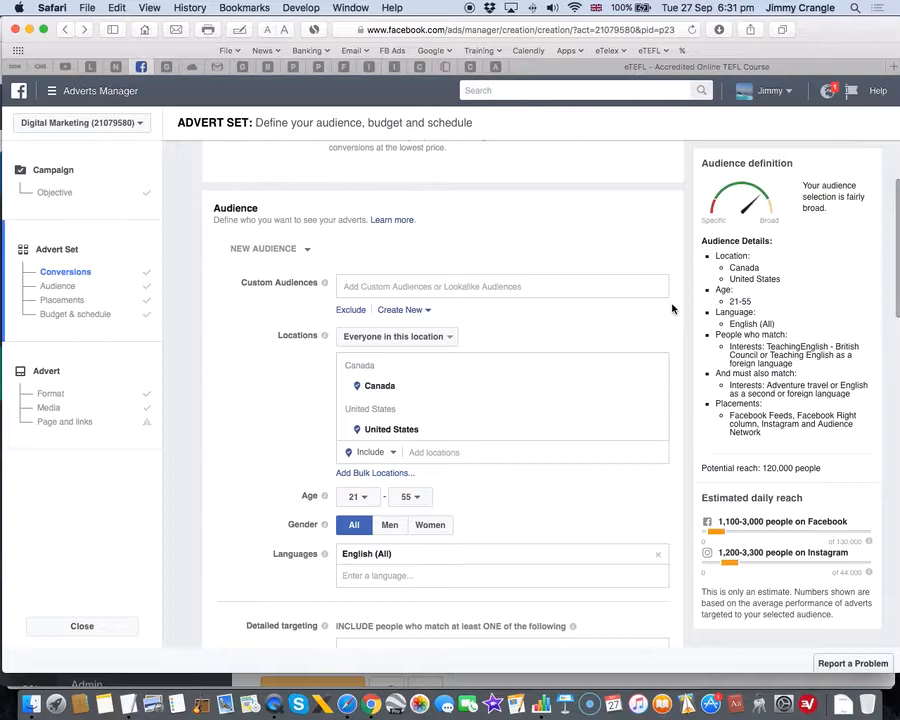
scroll(672, 308, "down", 2)
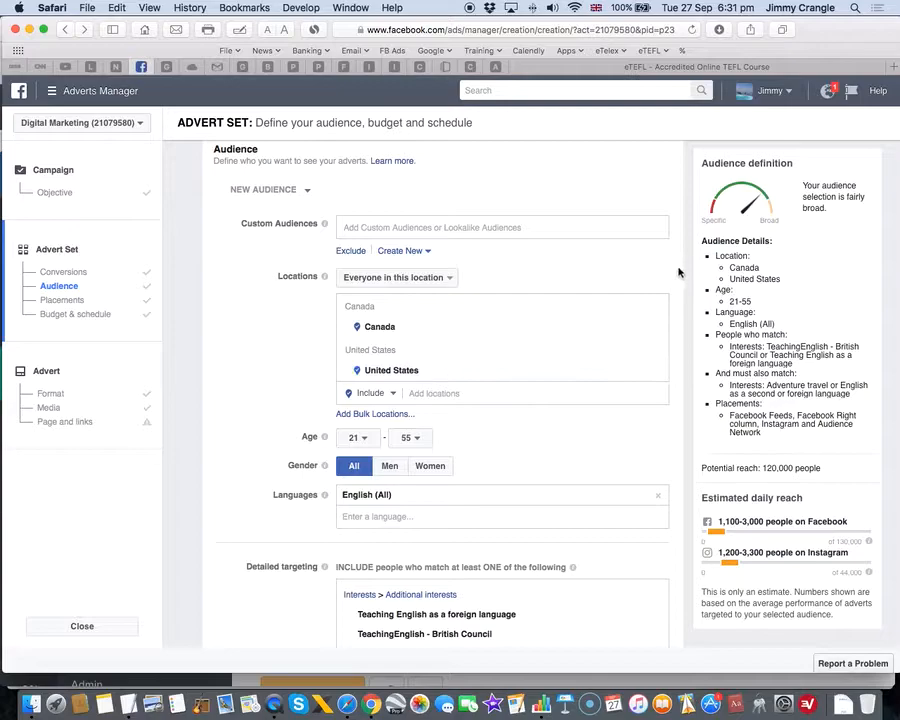
scroll(676, 272, "down", 2)
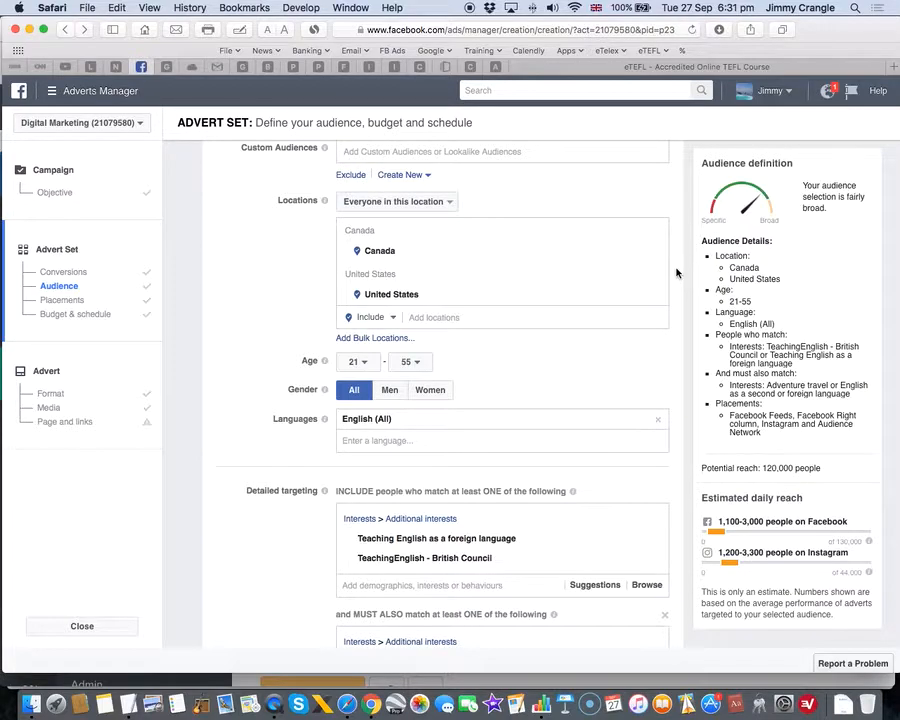
scroll(675, 266, "up", 1)
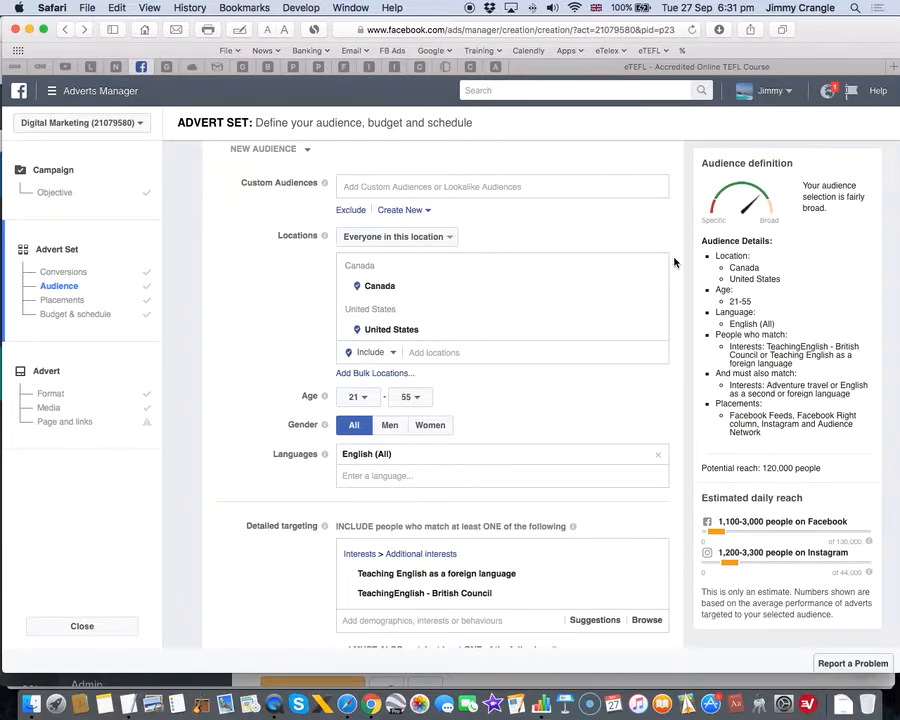
scroll(674, 262, "down", 2)
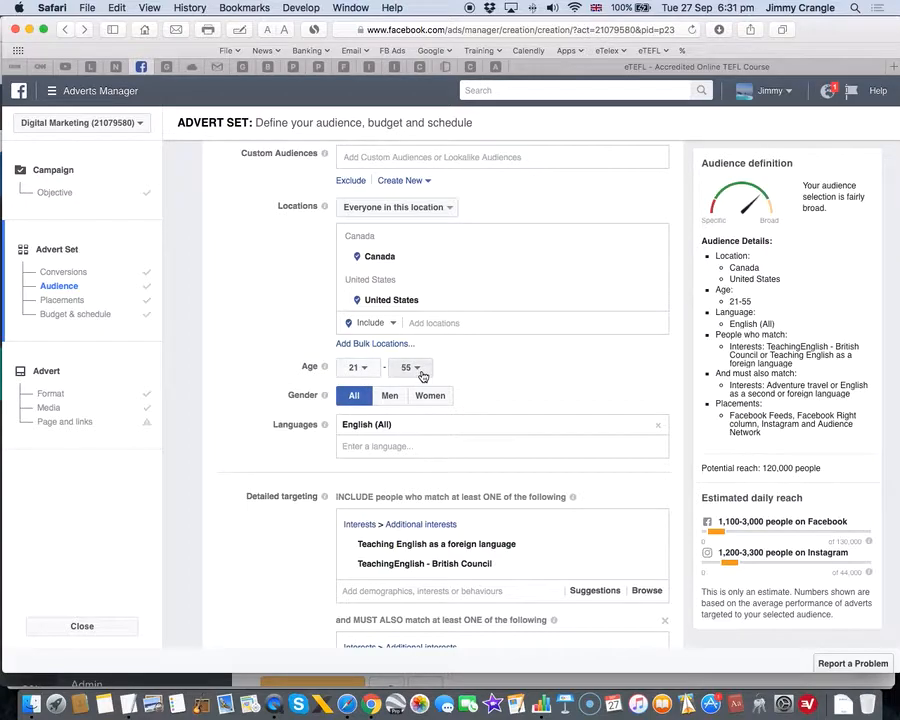
left_click(364, 368)
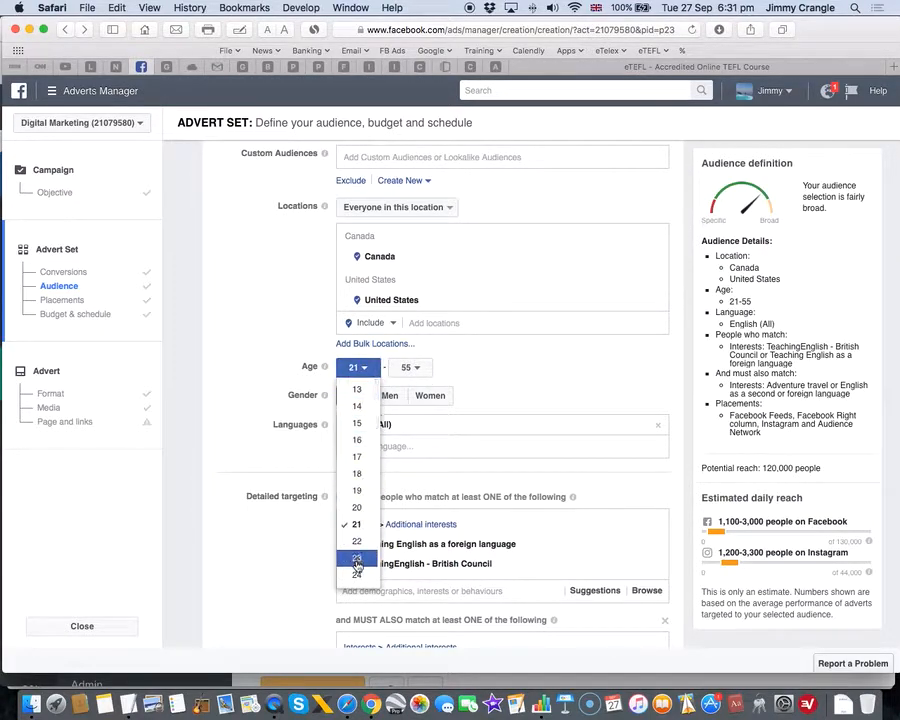
left_click(661, 369)
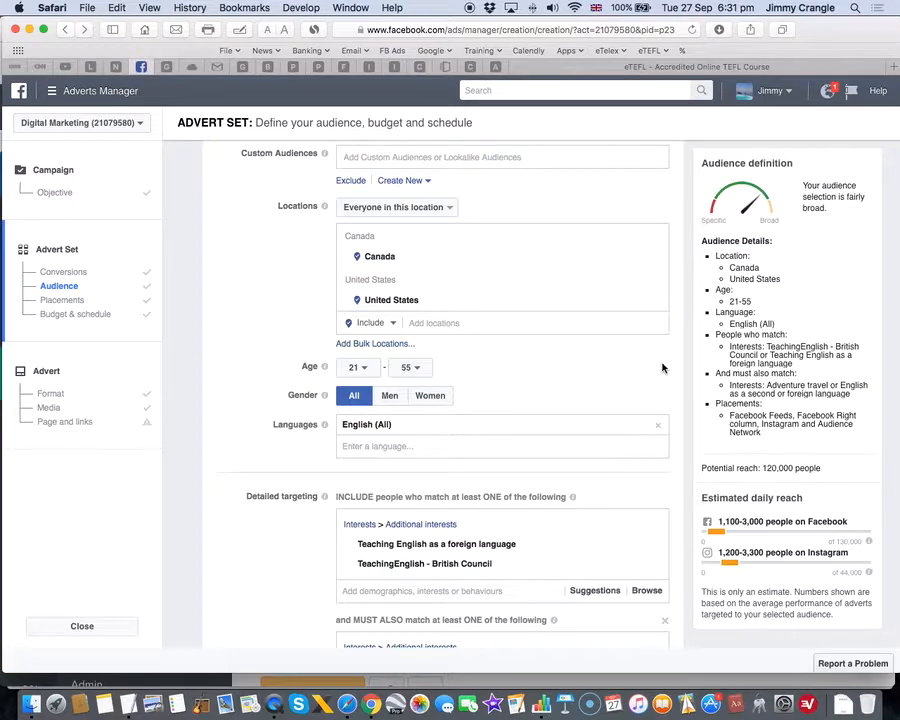
scroll(662, 366, "down", 3)
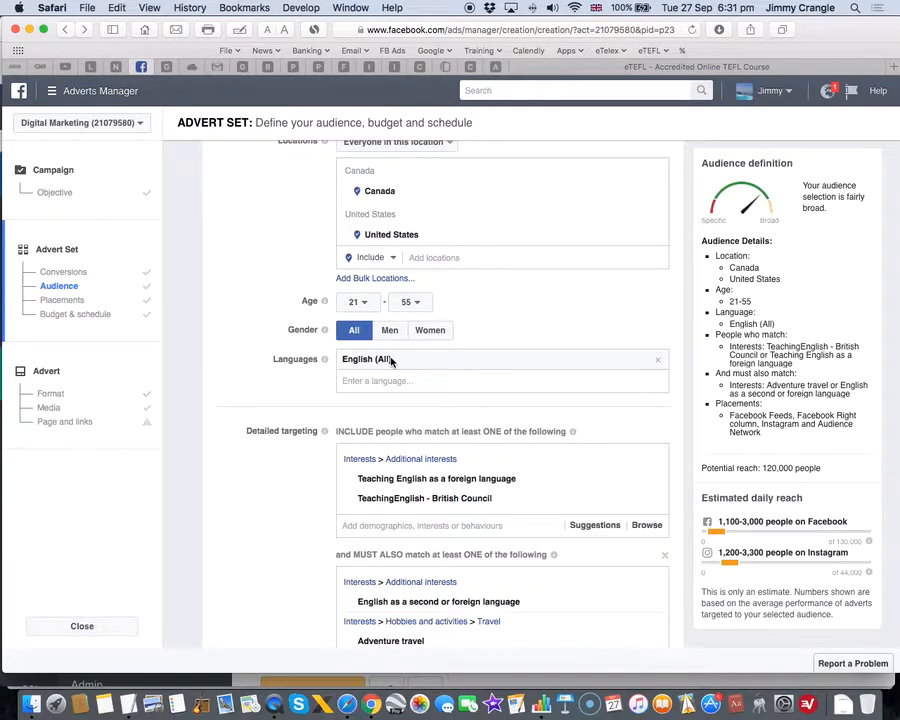
scroll(652, 316, "down", 3)
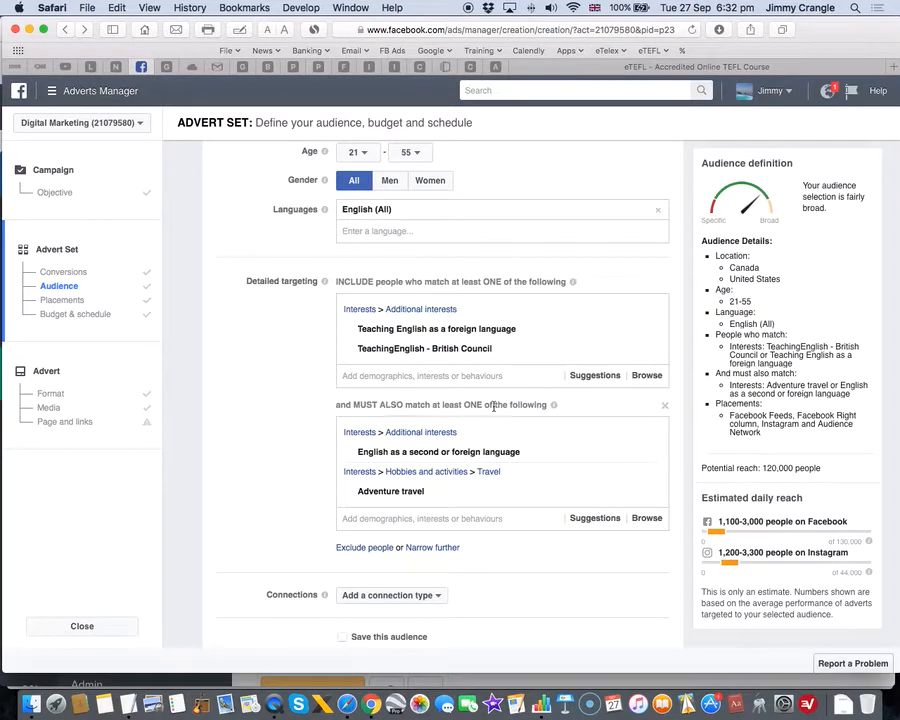
Remove every interest from both detailed targeting groups of the audience
left_click(652, 315)
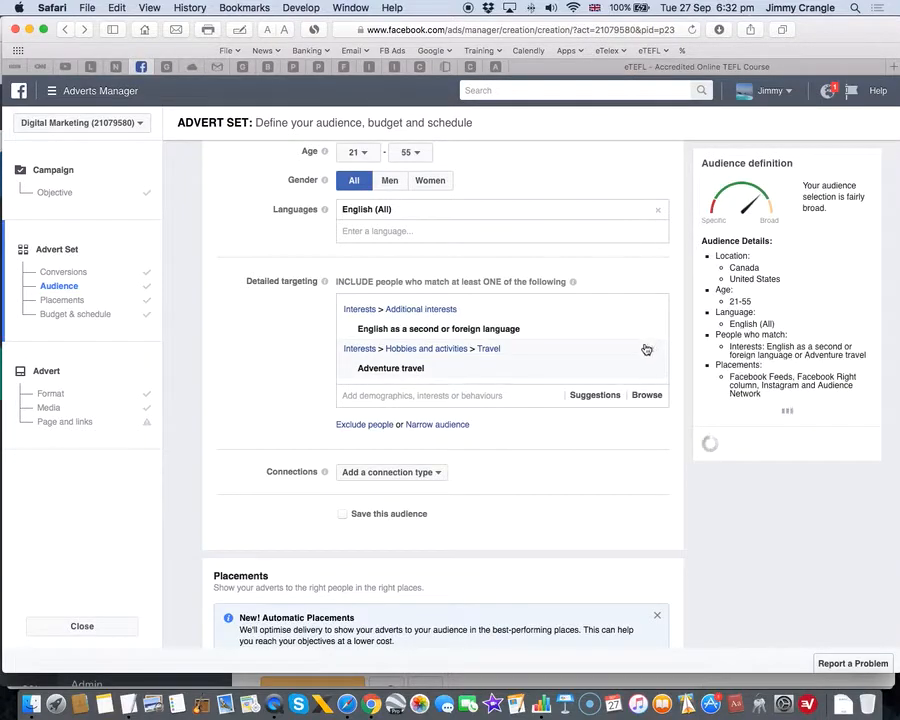
left_click(651, 331)
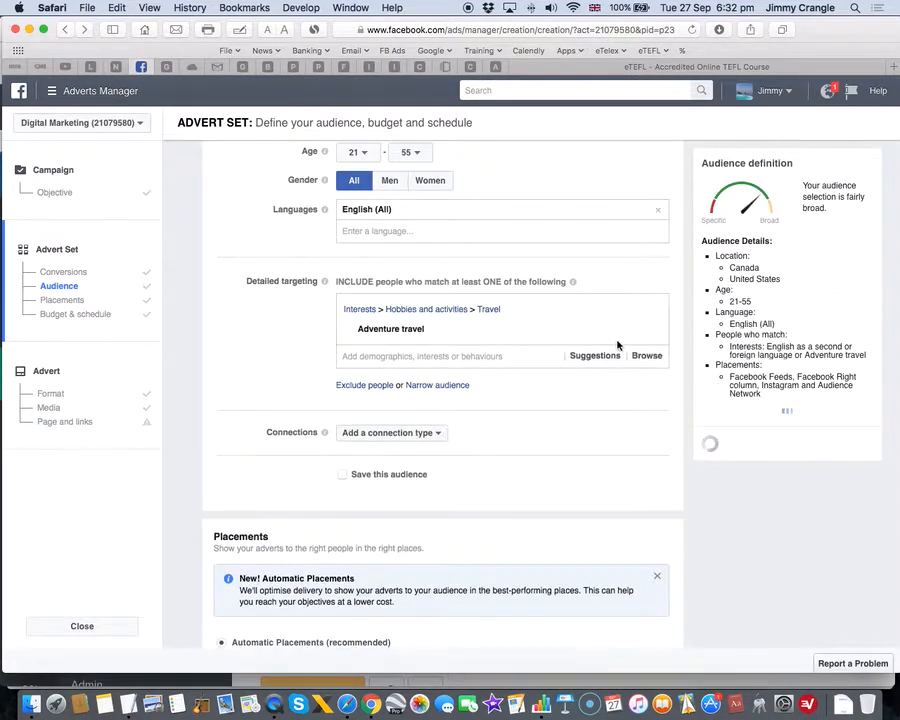
left_click(652, 331)
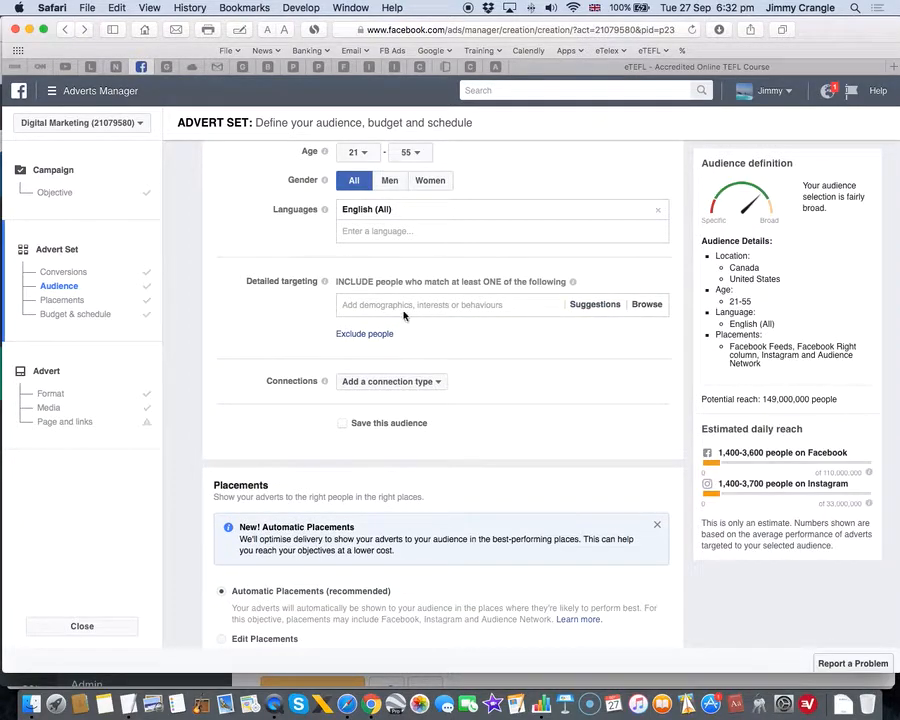
Search the detailed targeting options for "teach abroad" and add the Teaching abroad interest
scroll(506, 341, "up", 2)
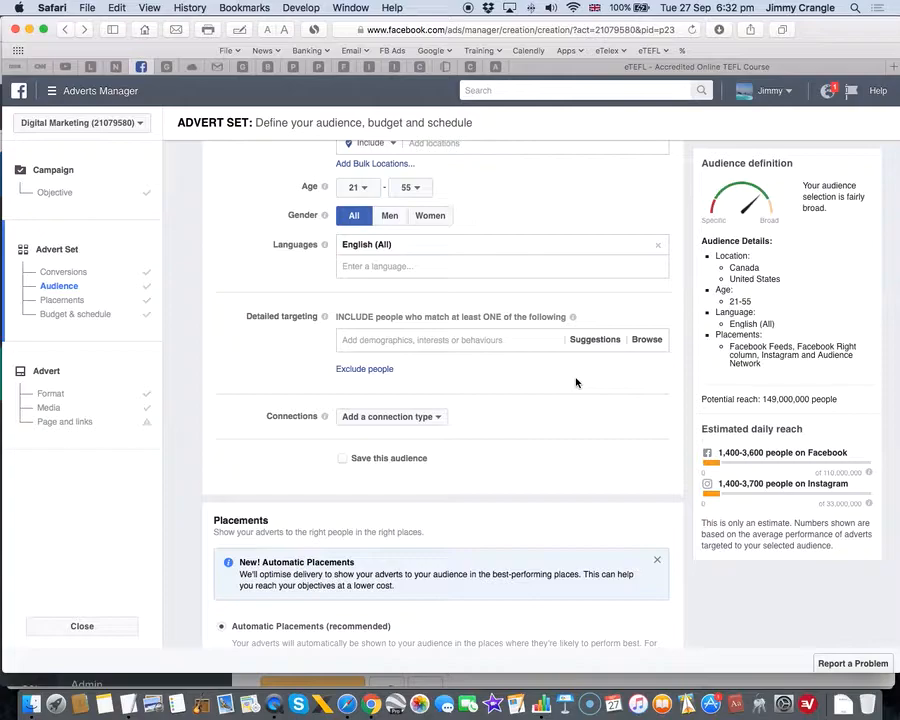
scroll(494, 294, "up", 5)
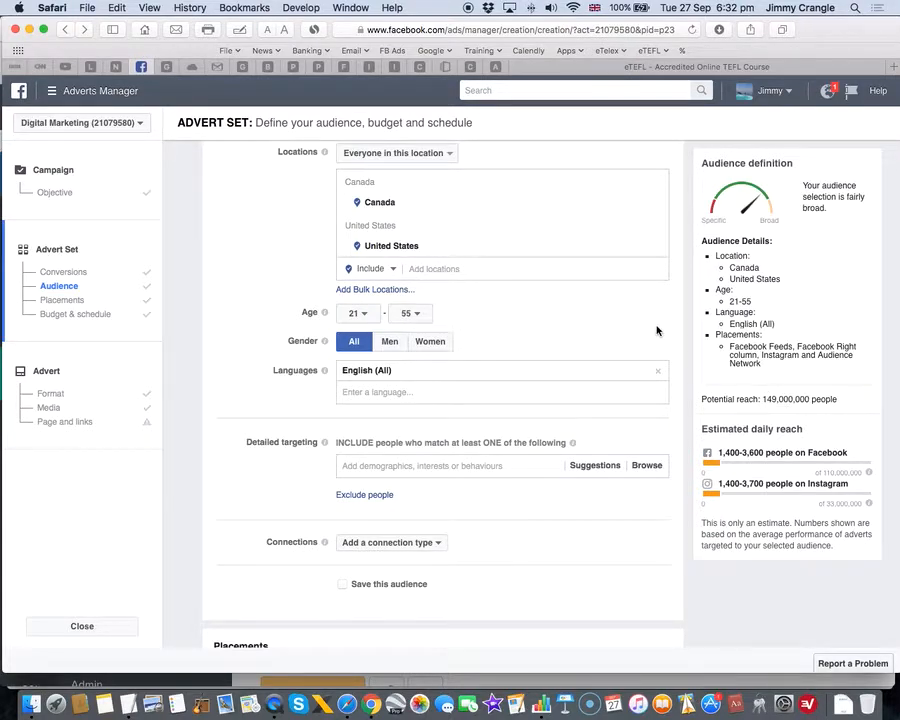
left_click(390, 463)
scroll(600, 386, "down", 2)
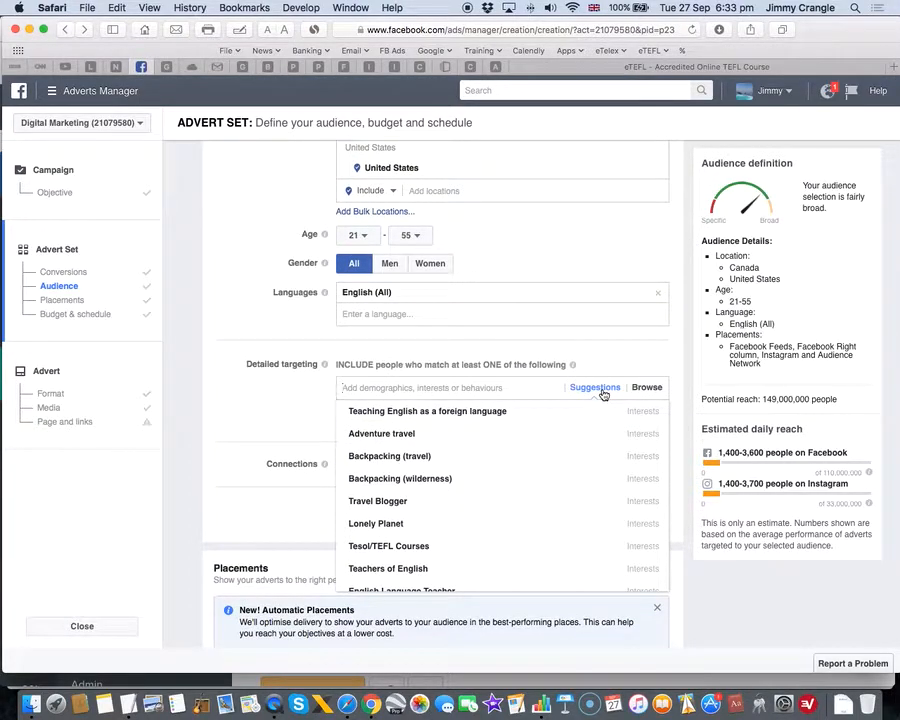
mouse_move(398, 418)
type("teach abroa")
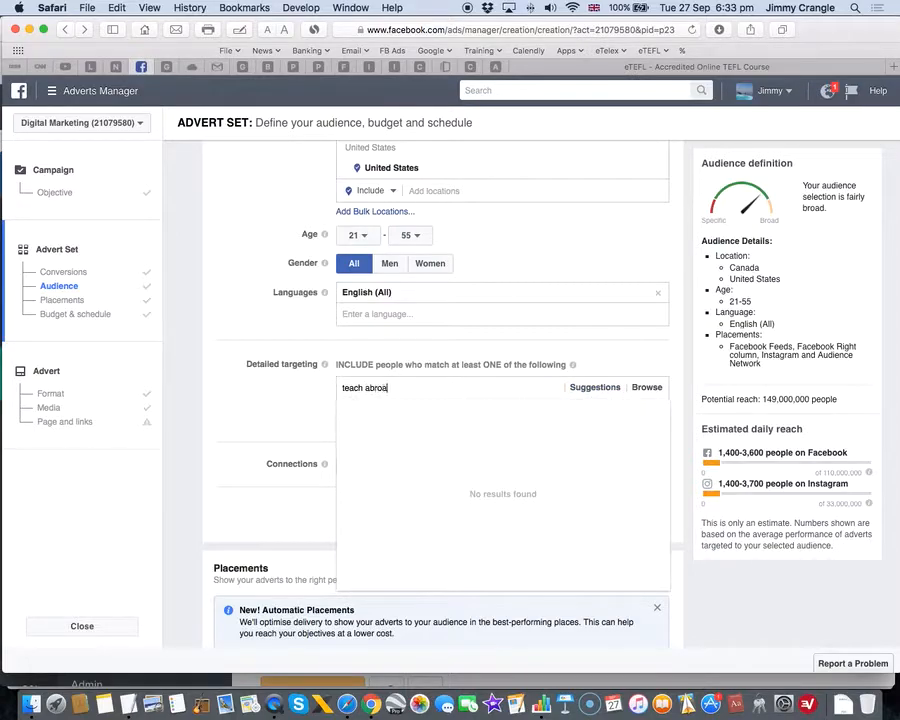
type("d")
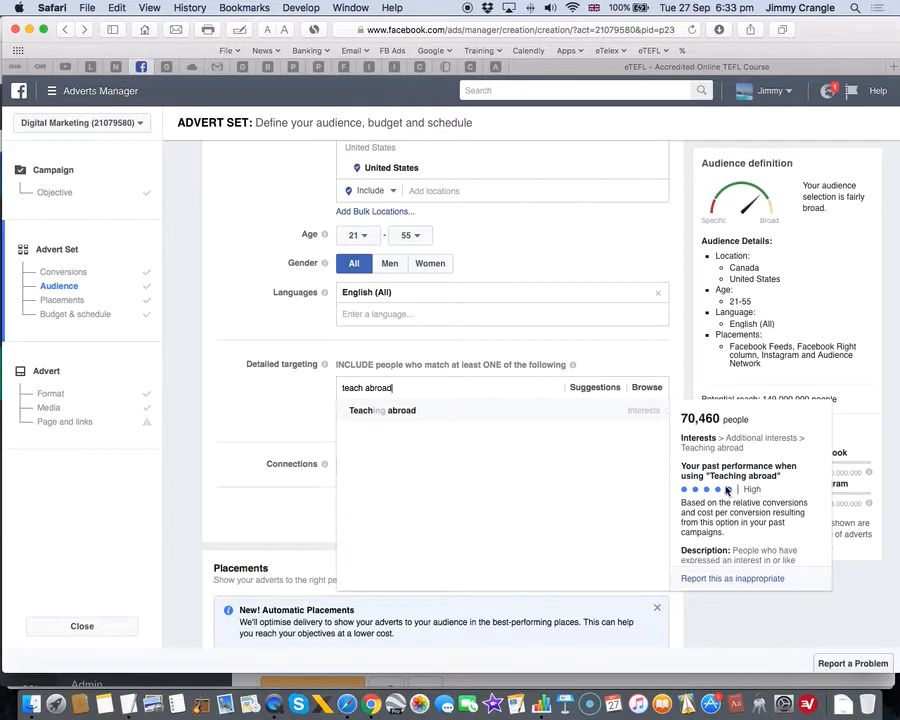
left_click(407, 414)
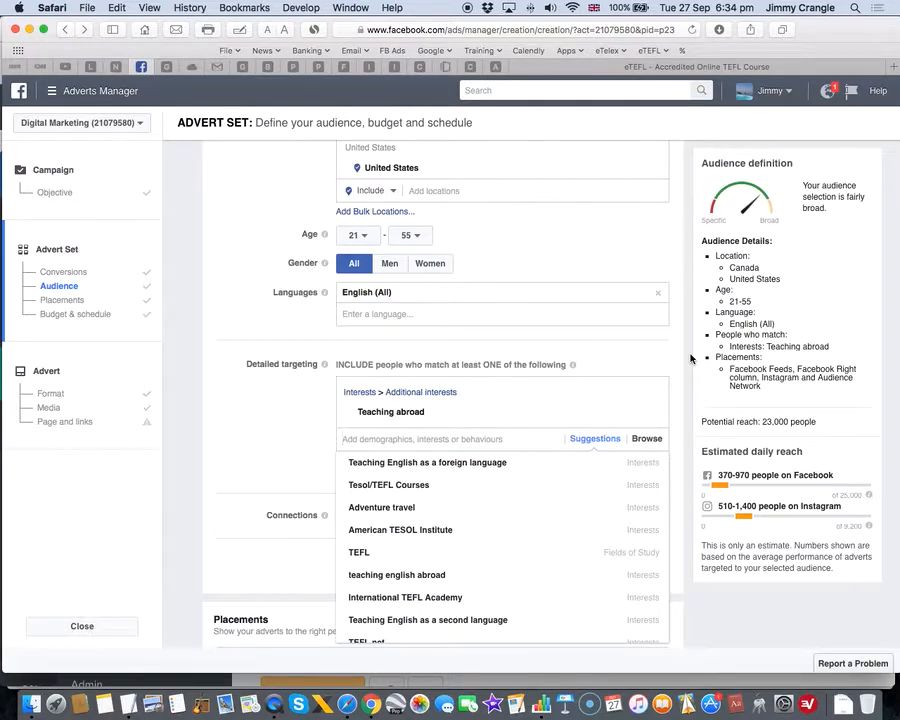
left_click(295, 425)
Review the advert set's placements, budget, schedule and delivery settings down to the advert set name
scroll(565, 510, "down", 5)
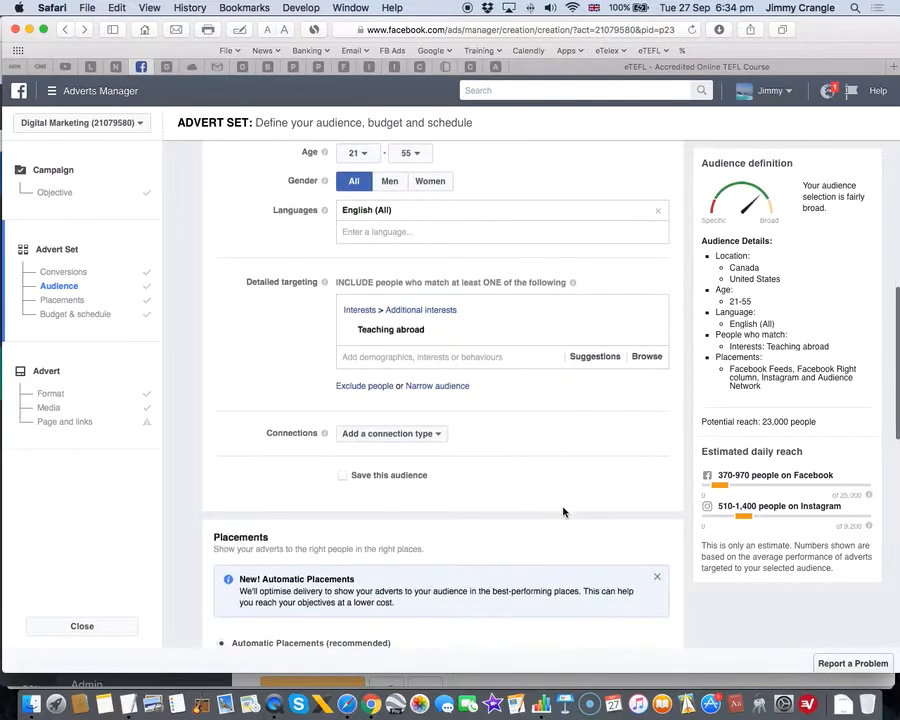
scroll(620, 470, "down", 4)
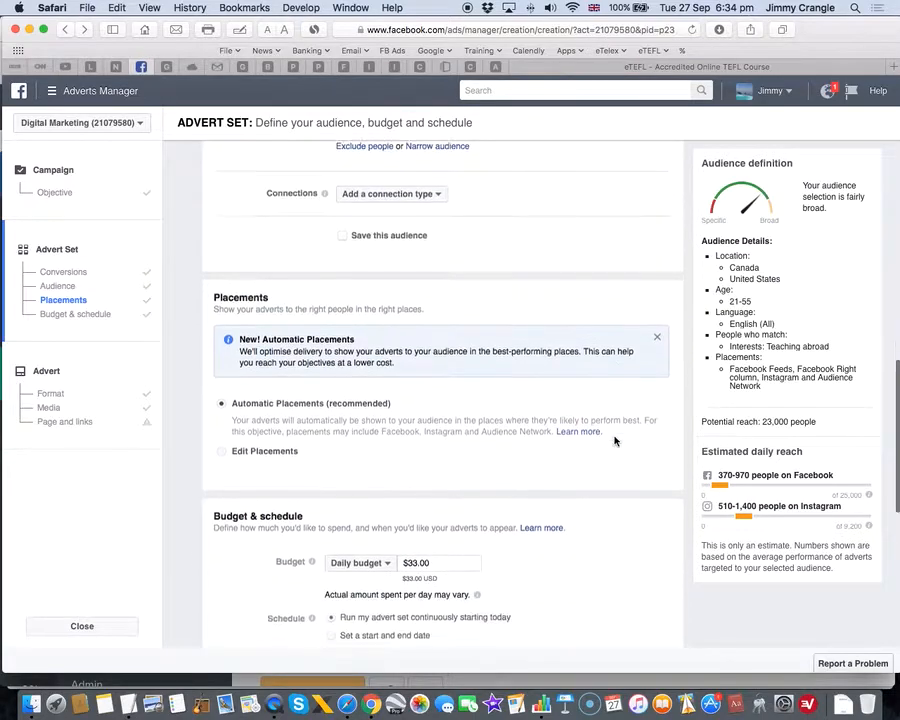
scroll(596, 464, "down", 6)
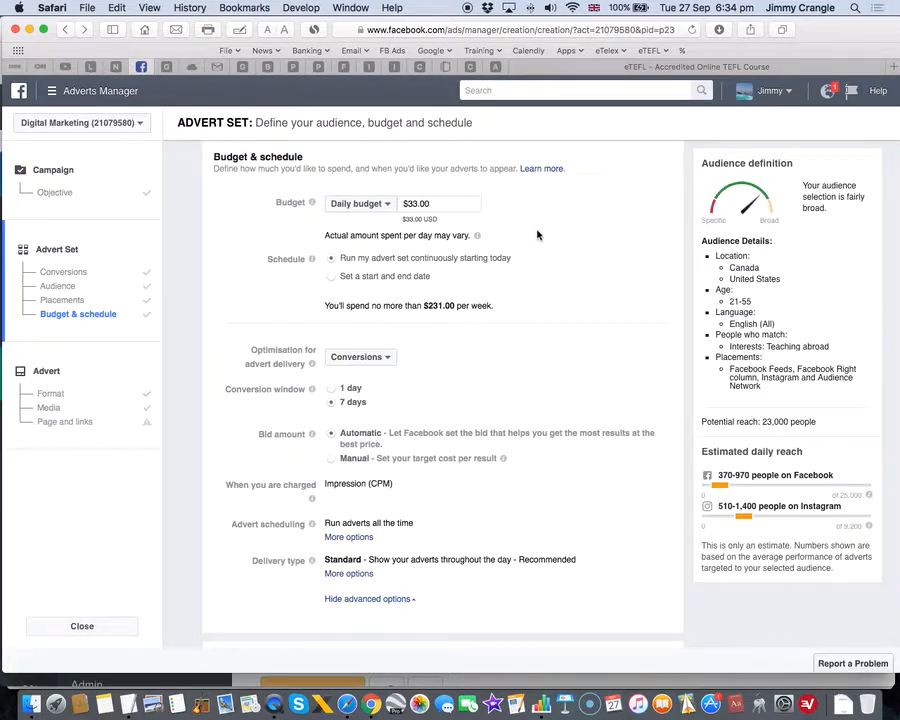
scroll(606, 264, "down", 2)
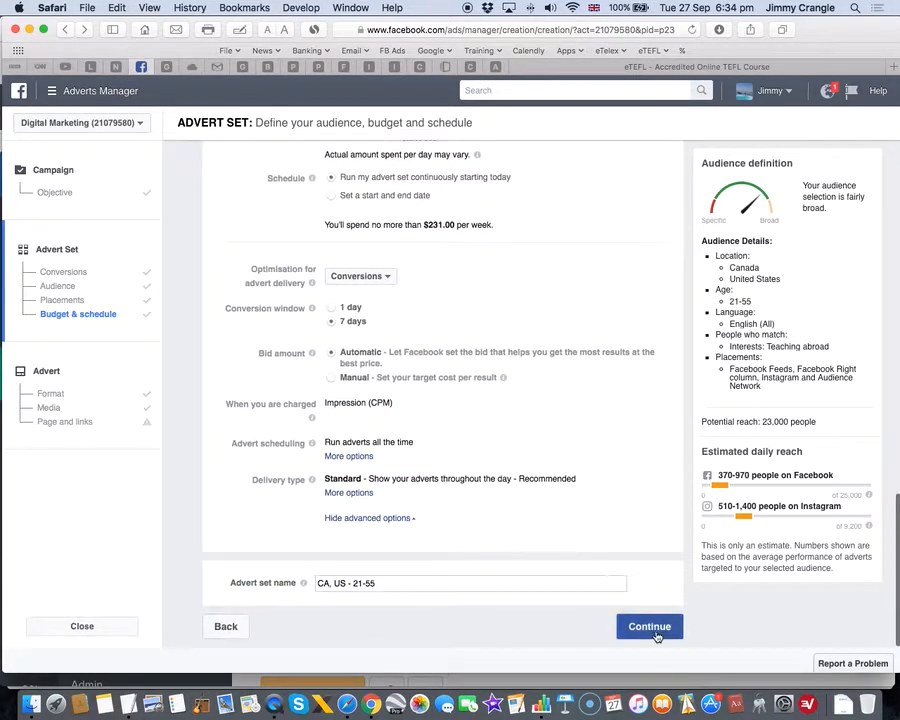
scroll(629, 462, "up", 10)
scroll(661, 366, "up", 3)
scroll(661, 367, "down", 5)
Replace the Teaching abroad interest in detailed targeting with the suggested Adventure travel interest
mouse_move(521, 354)
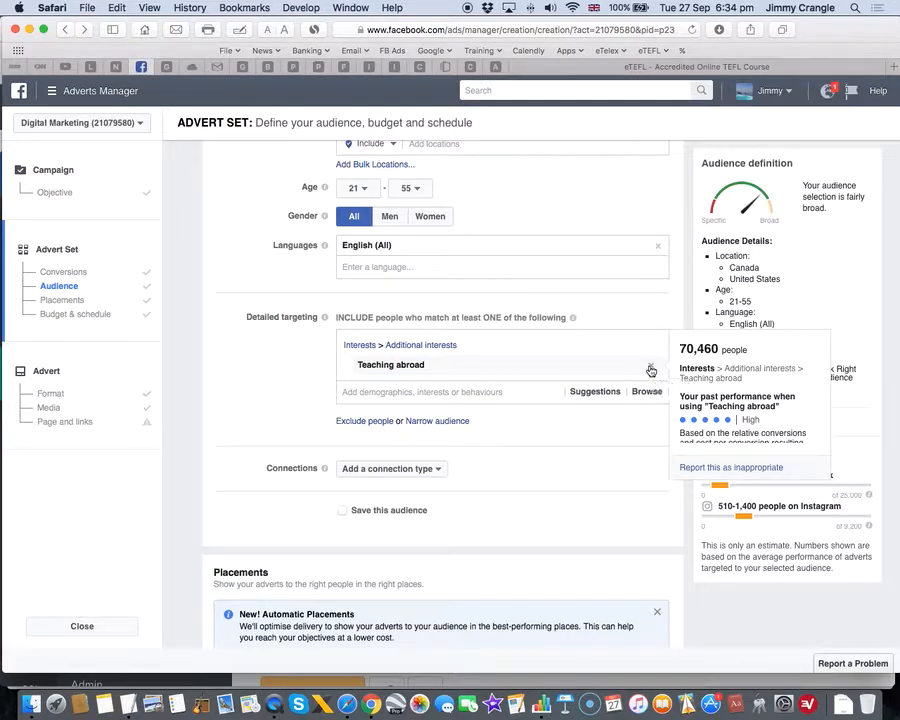
left_click(650, 370)
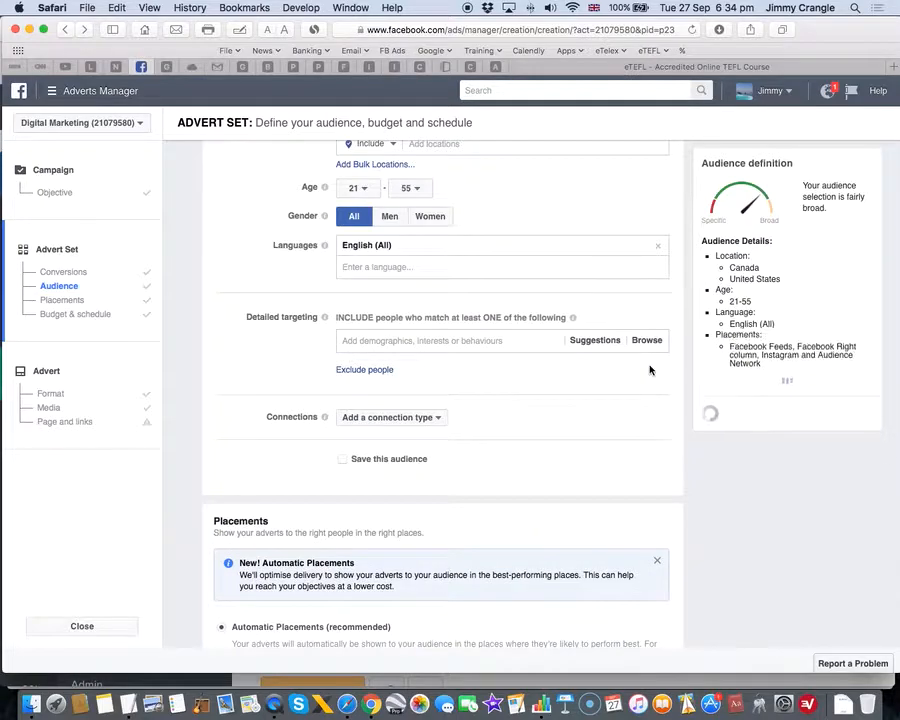
left_click(482, 341)
mouse_move(400, 389)
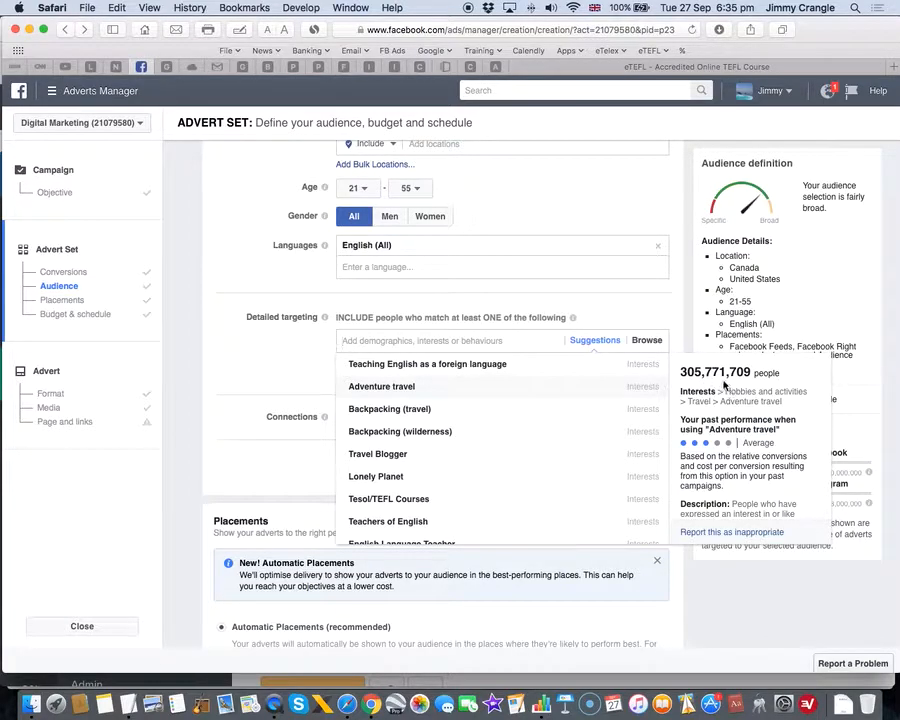
left_click(396, 387)
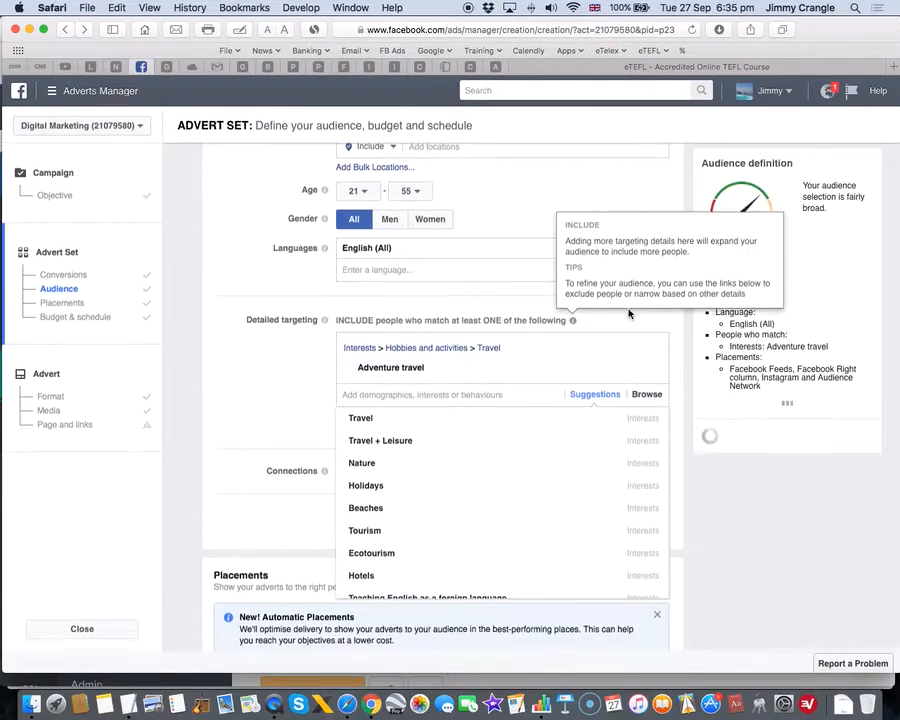
scroll(605, 319, "up", 5)
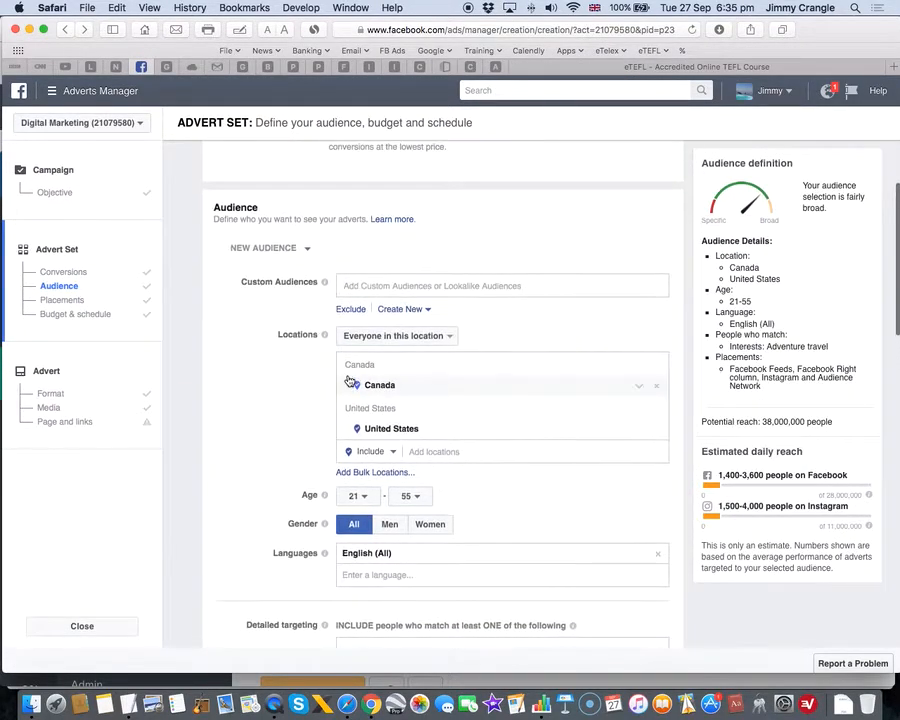
Narrow the detailed targeting with a second group that people must also match, alongside Adventure travel
scroll(482, 416, "down", 1)
scroll(578, 391, "down", 2)
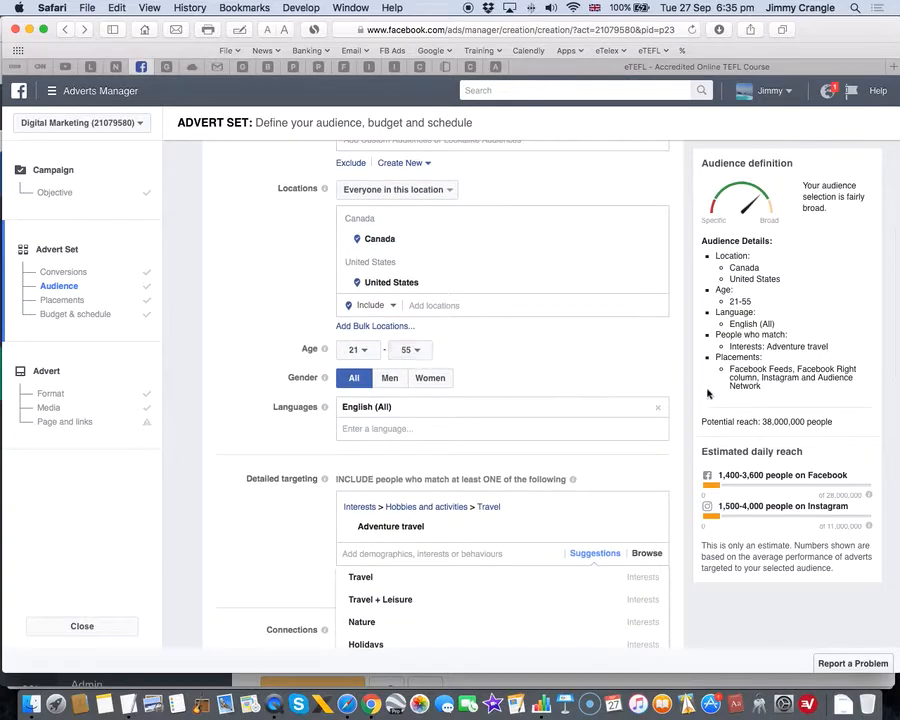
scroll(655, 373, "down", 1)
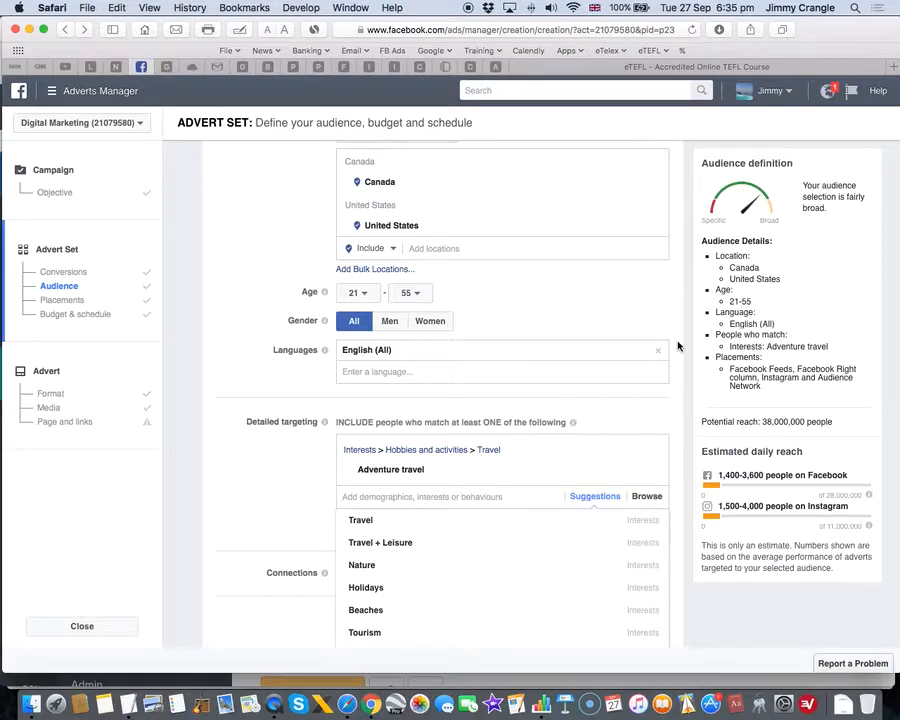
scroll(679, 345, "down", 3)
left_click(227, 348)
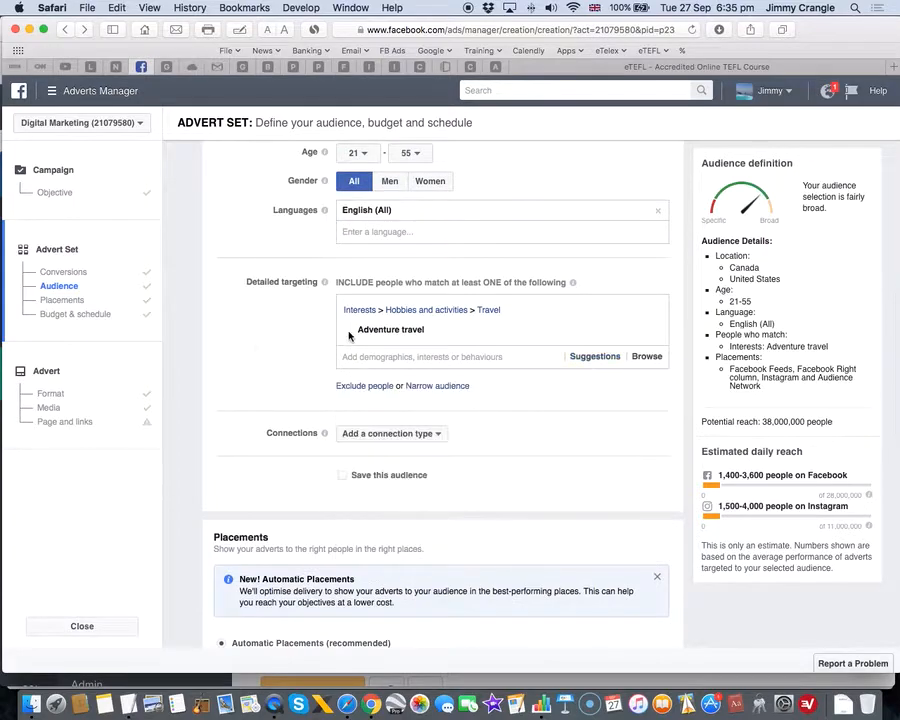
left_click(451, 386)
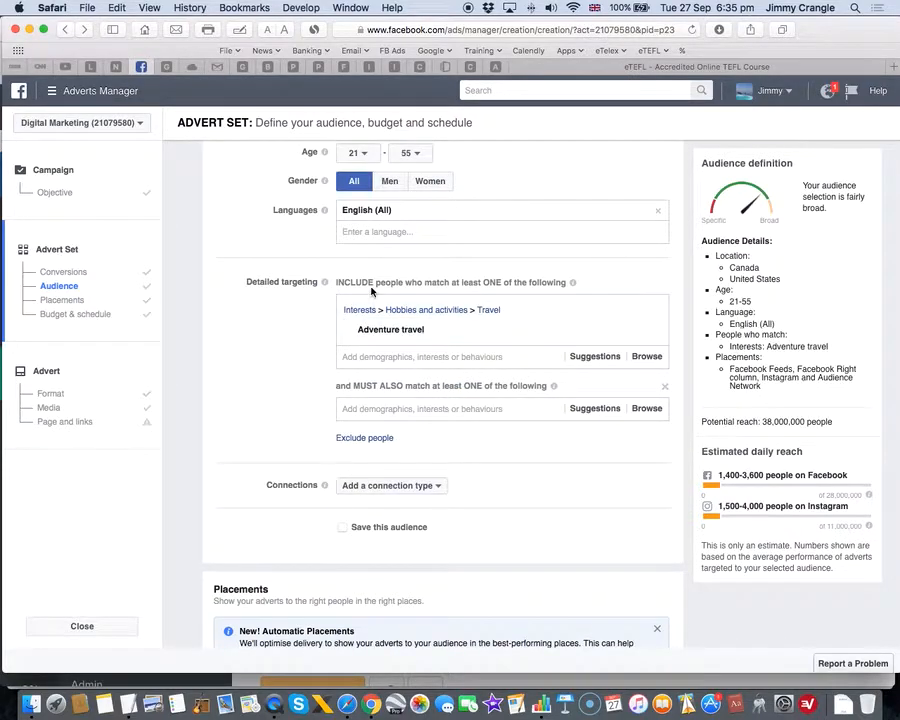
Add the suggested Teaching English as a foreign language interest to the empty must-also-match group
left_click(413, 409)
mouse_move(403, 437)
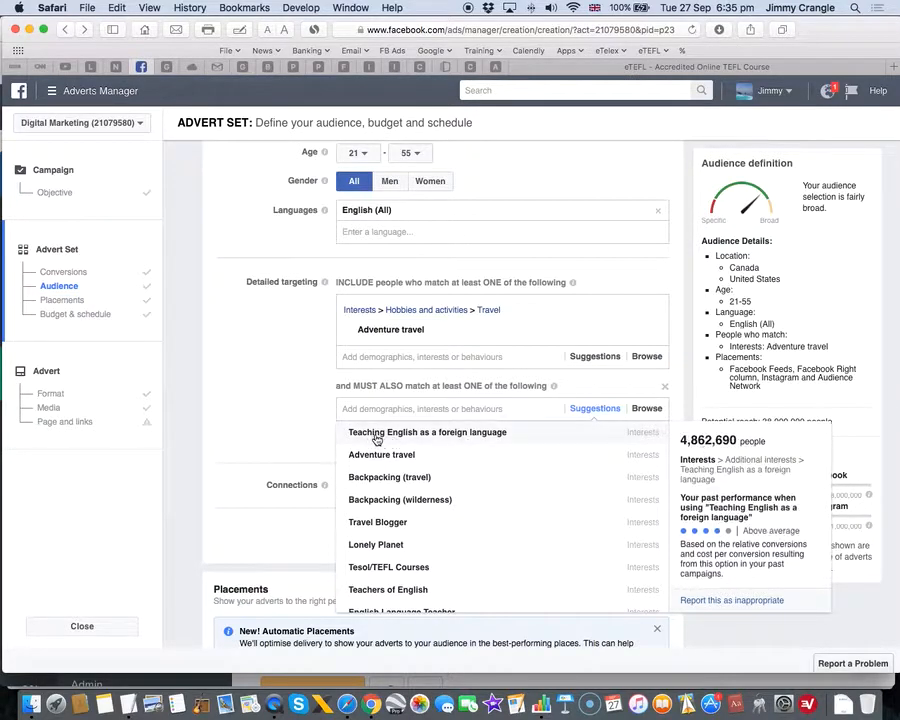
scroll(508, 367, "up", 1)
scroll(508, 367, "up", 5)
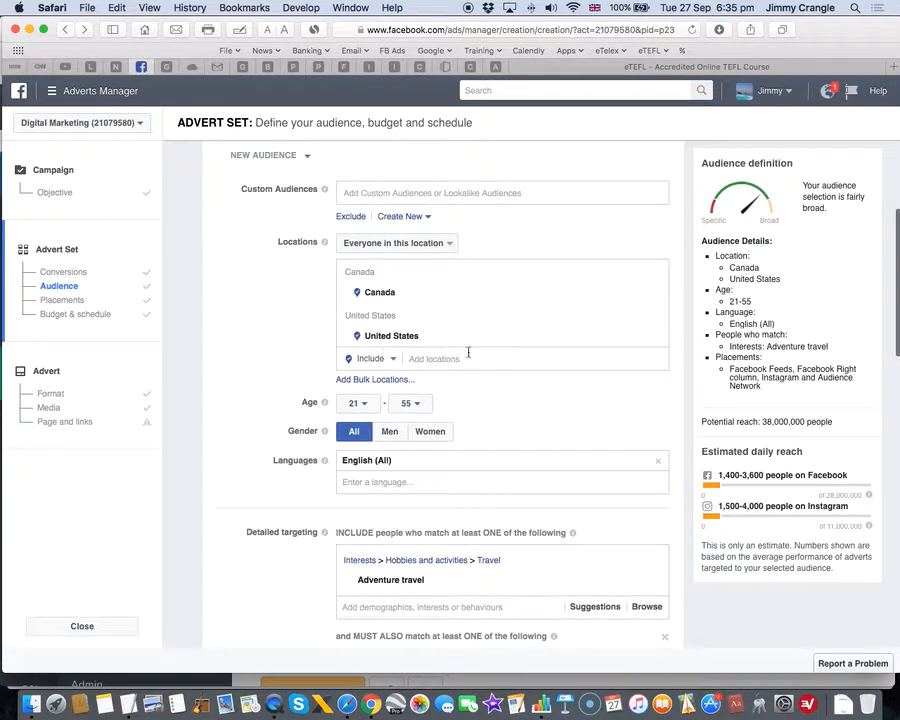
scroll(467, 436, "down", 7)
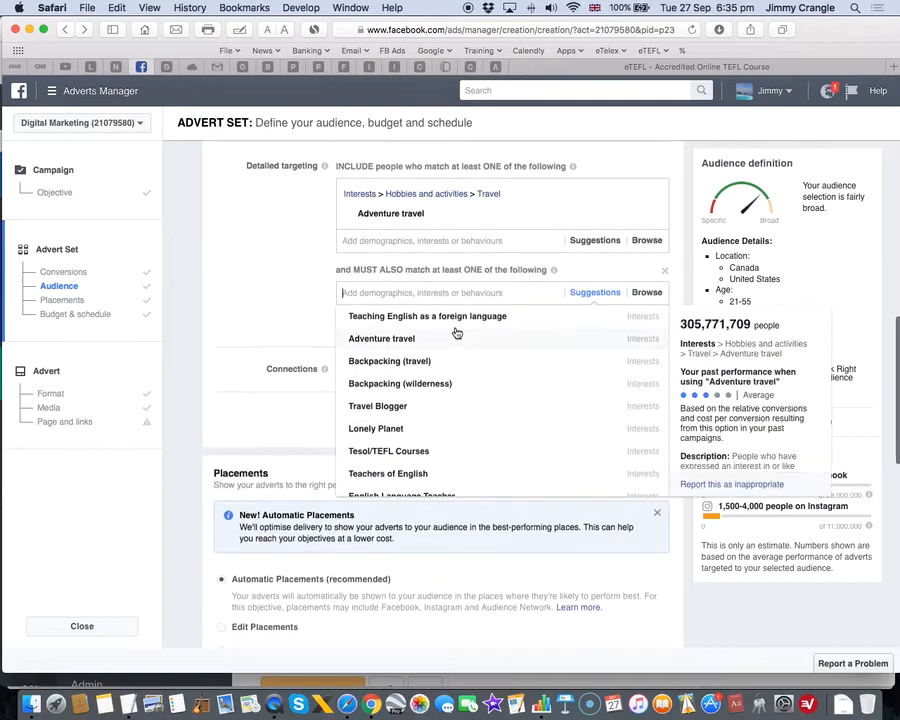
left_click(458, 318)
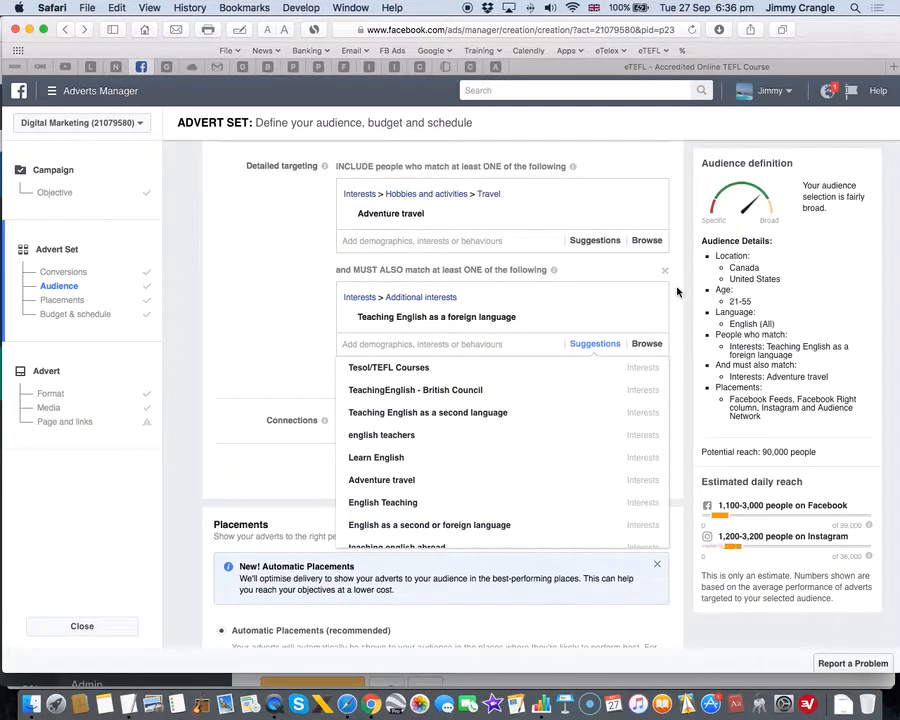
Add the suggested Tesol/TEFL Courses interest to the group containing Teaching English as a foreign language
scroll(677, 291, "down", 3)
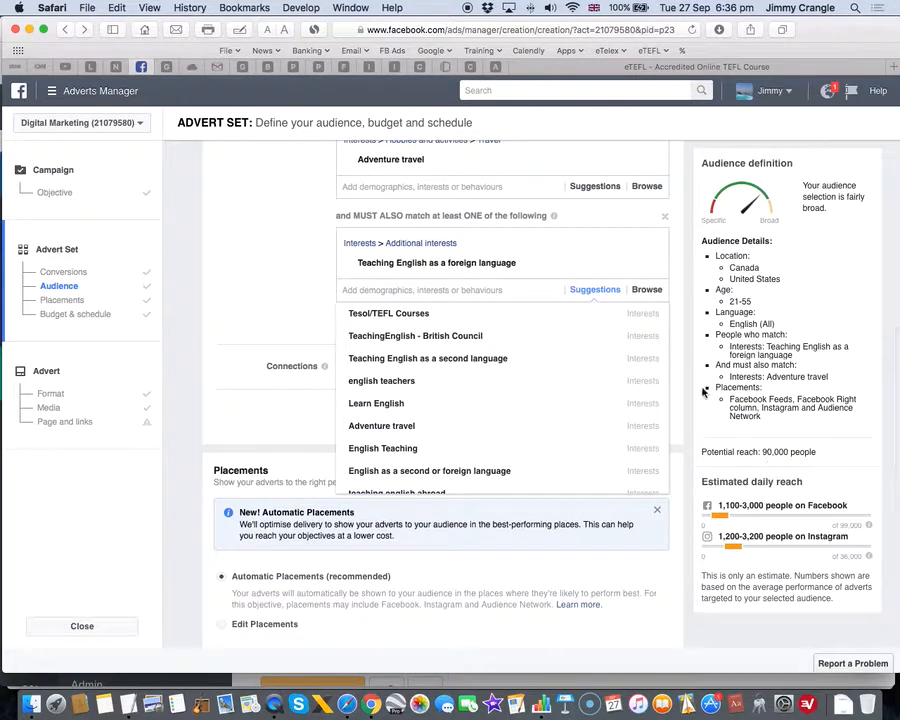
scroll(670, 368, "down", 2)
scroll(670, 368, "up", 5)
scroll(671, 374, "up", 1)
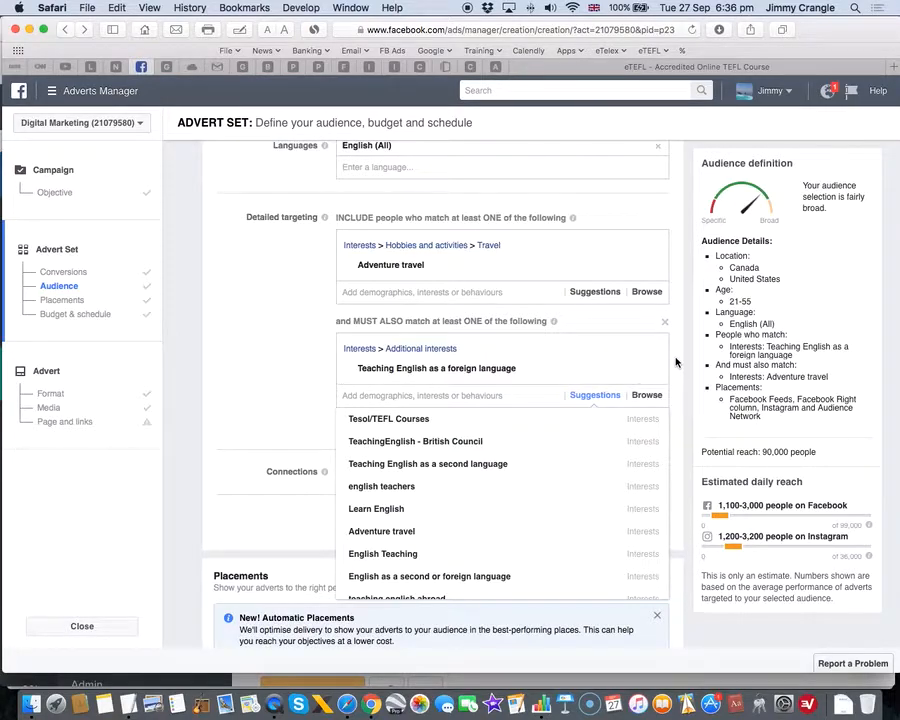
left_click(400, 419)
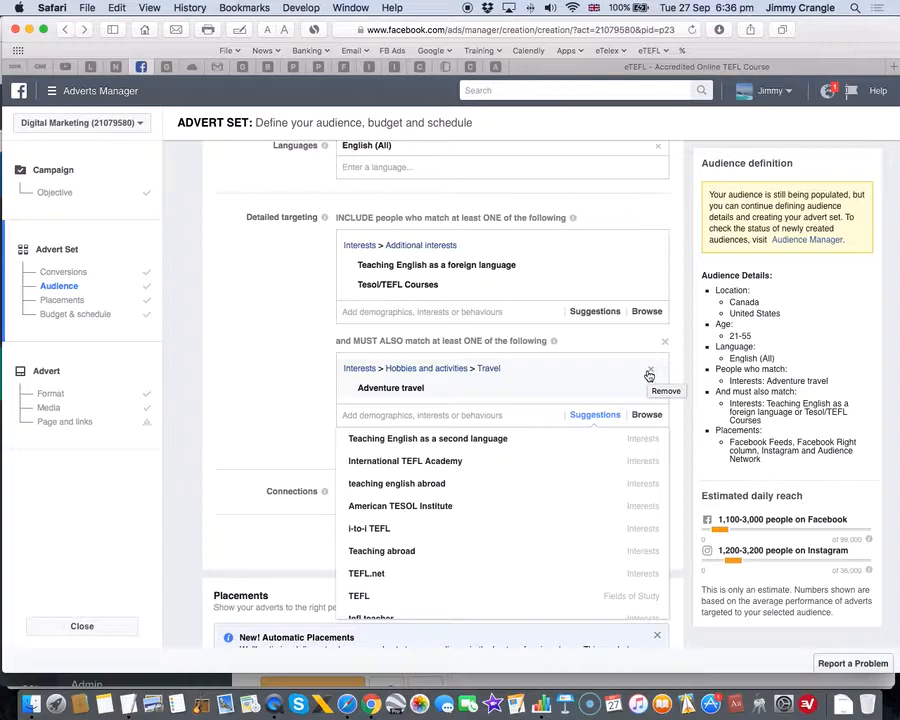
Add the suggested Teaching English as a second language and teaching english abroad interests to the Adventure travel group
scroll(649, 368, "down", 1)
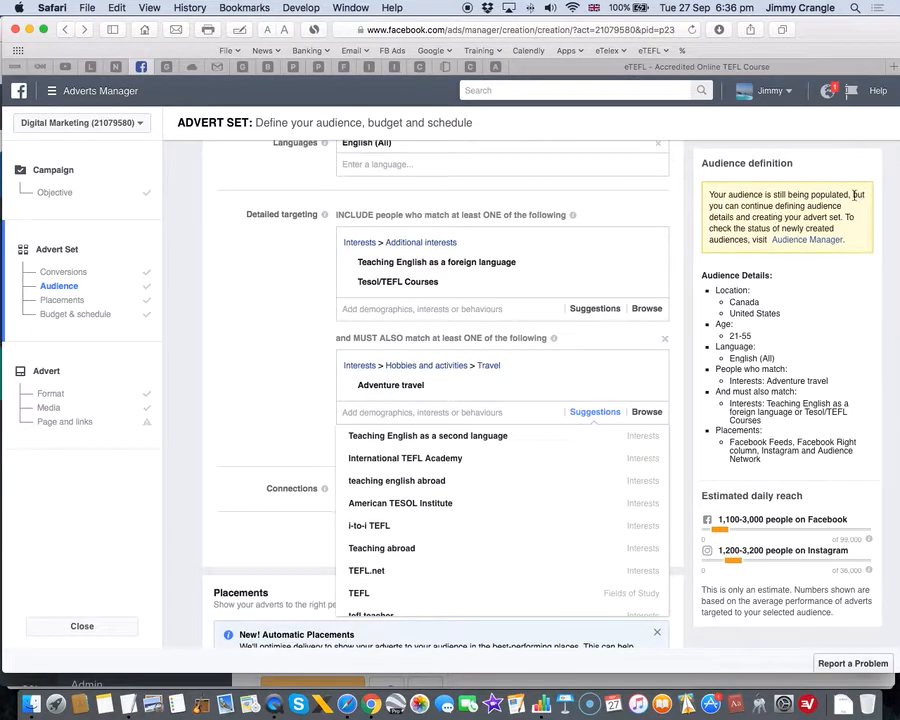
scroll(667, 345, "down", 3)
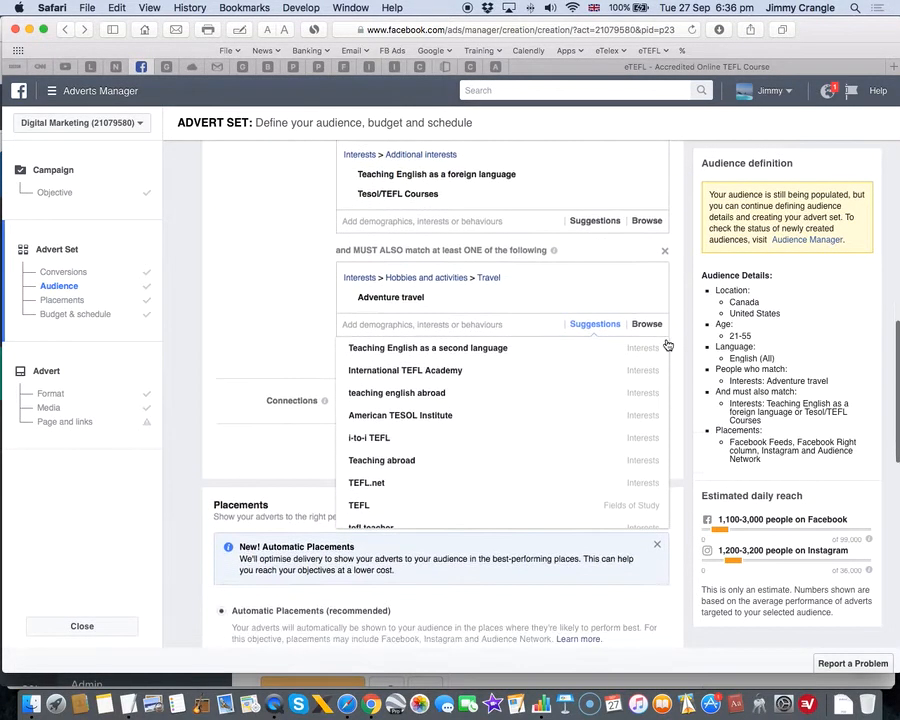
mouse_move(451, 347)
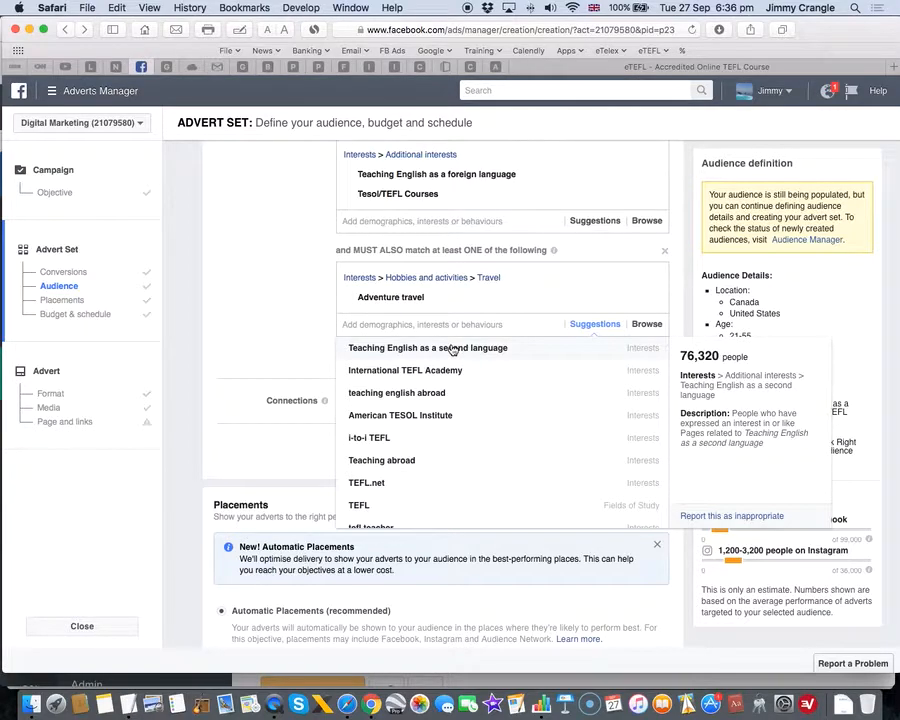
left_click(451, 347)
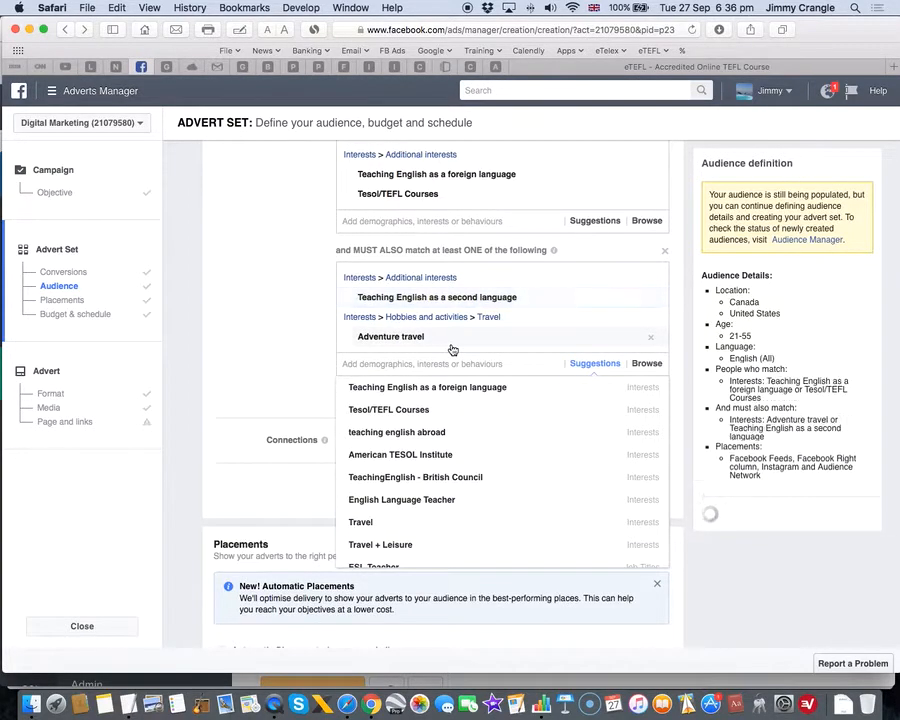
left_click(401, 435)
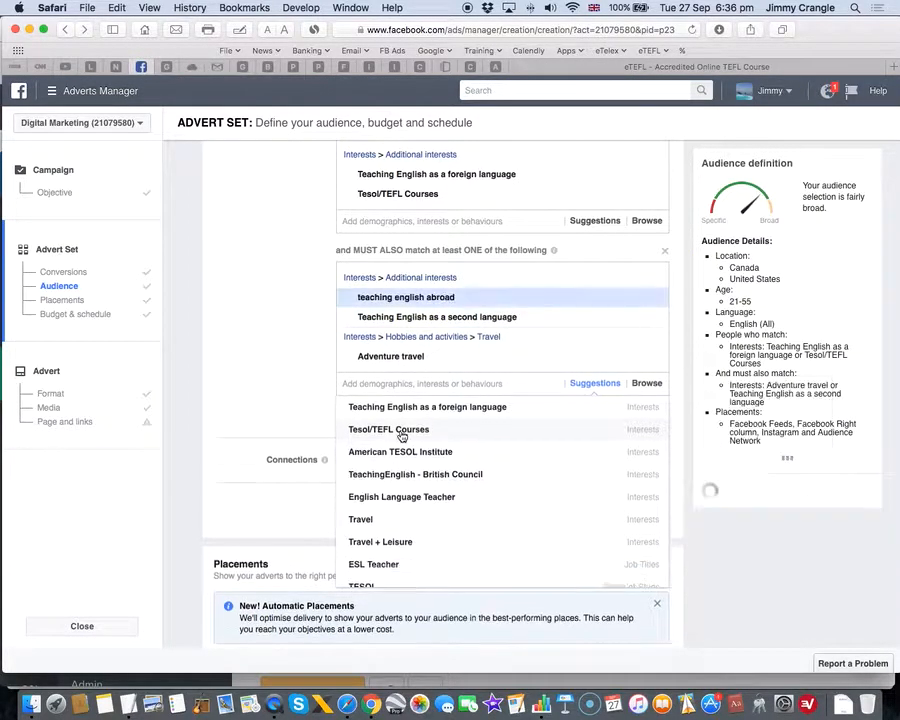
Add the suggested TeachingEnglish - British Council interest to the must-also-match group with Adventure travel
mouse_move(512, 460)
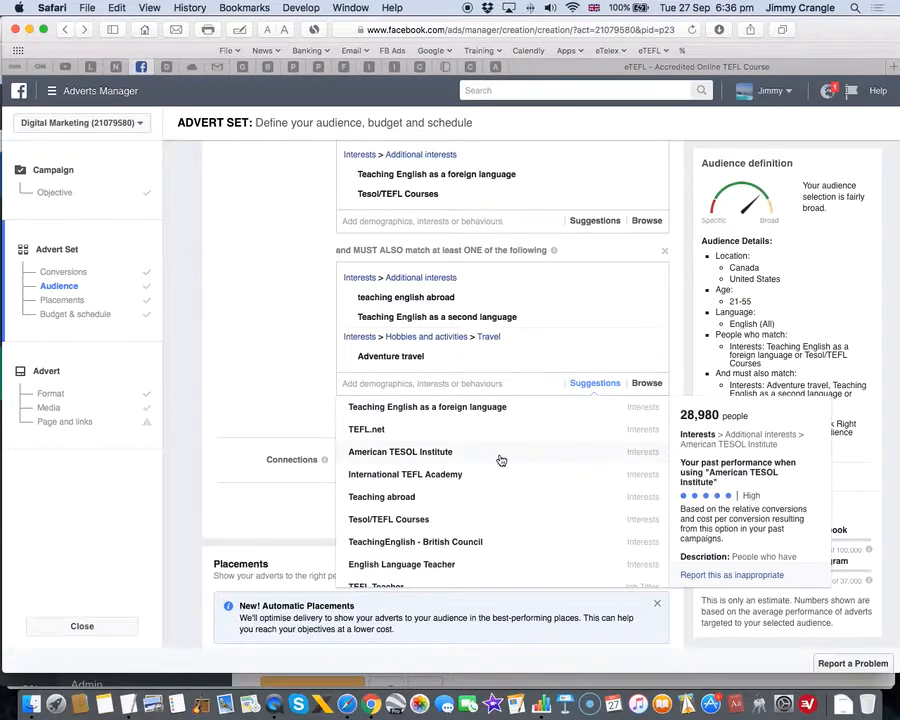
scroll(470, 465, "down", 1)
mouse_move(400, 498)
mouse_move(410, 526)
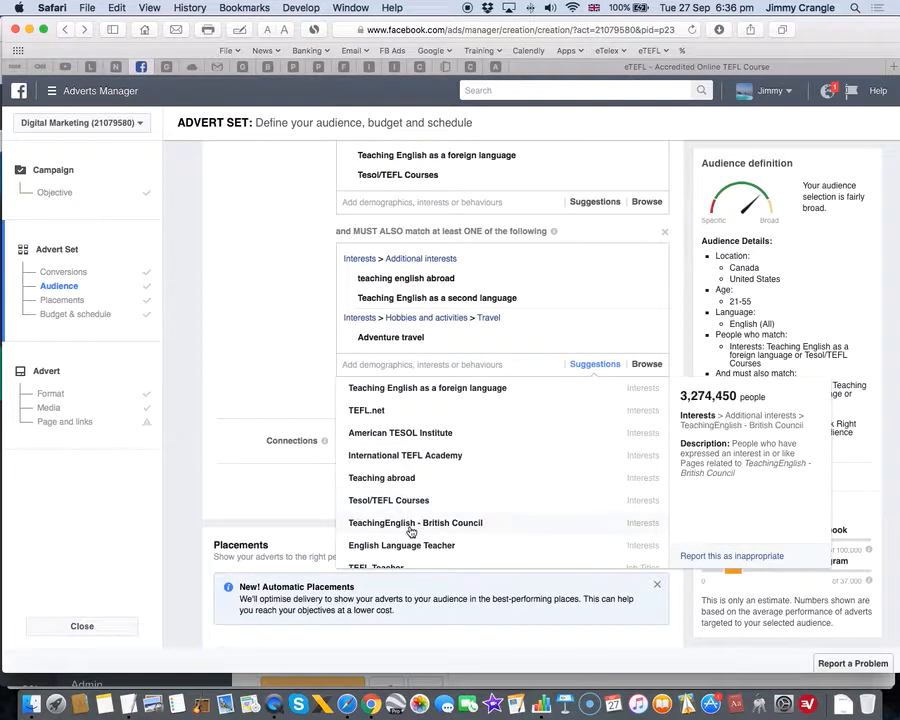
left_click(410, 524)
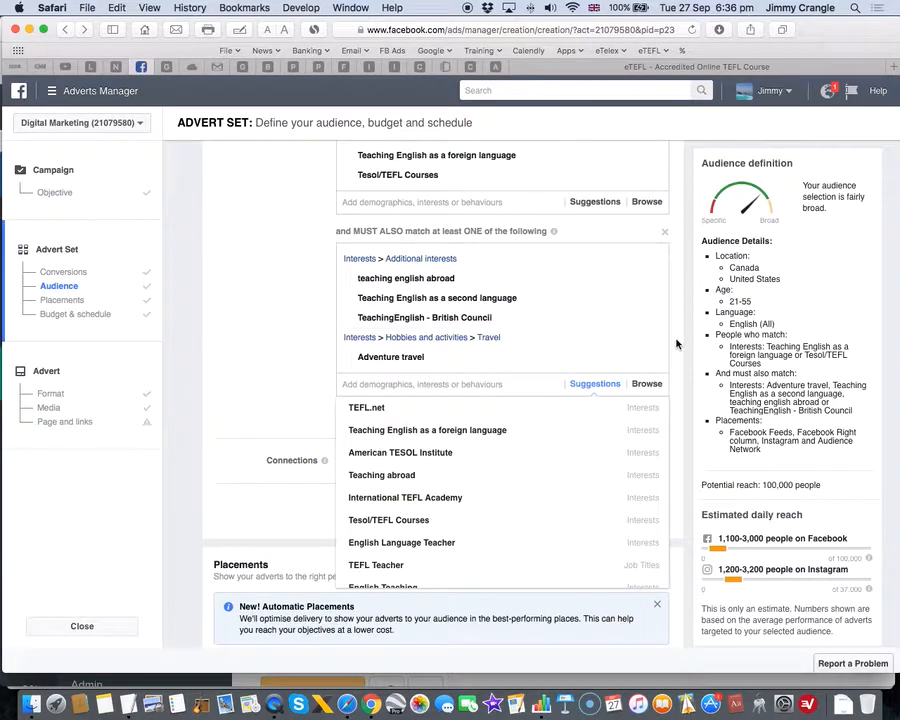
Add the TEFL Teacher job title and the Teaching abroad interest to the must-also-match group from the suggestions
scroll(676, 344, "down", 2)
mouse_move(412, 485)
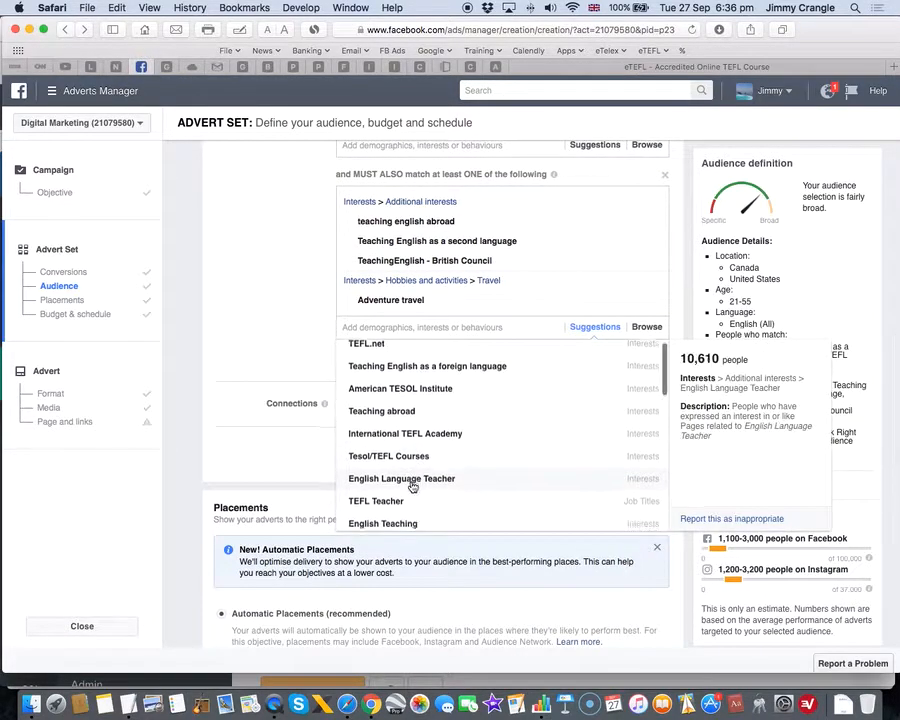
mouse_move(390, 501)
left_click(390, 502)
scroll(490, 437, "down", 3)
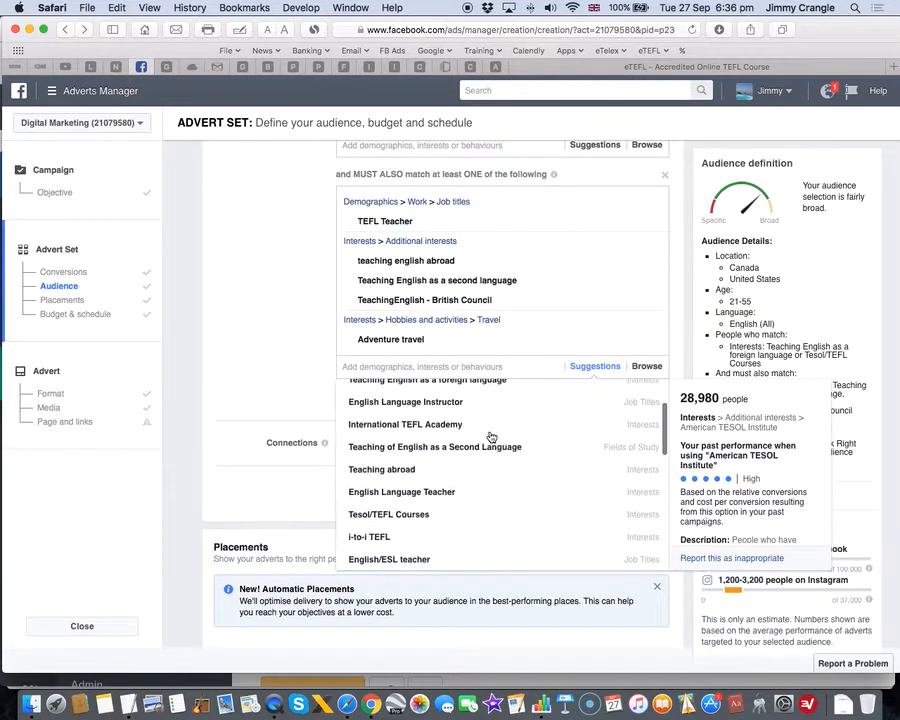
scroll(490, 437, "down", 2)
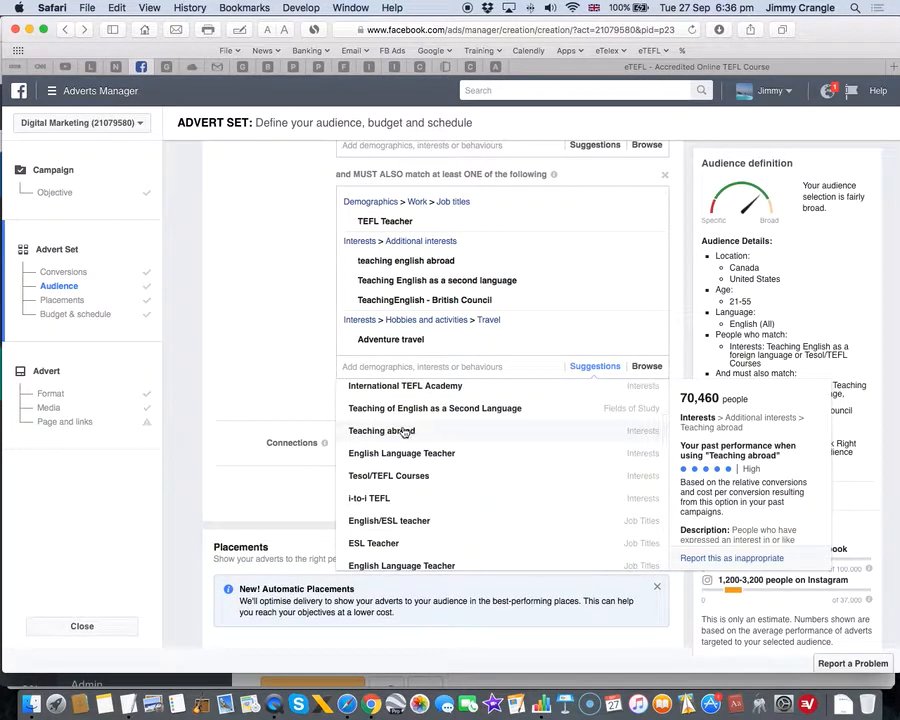
left_click(404, 431)
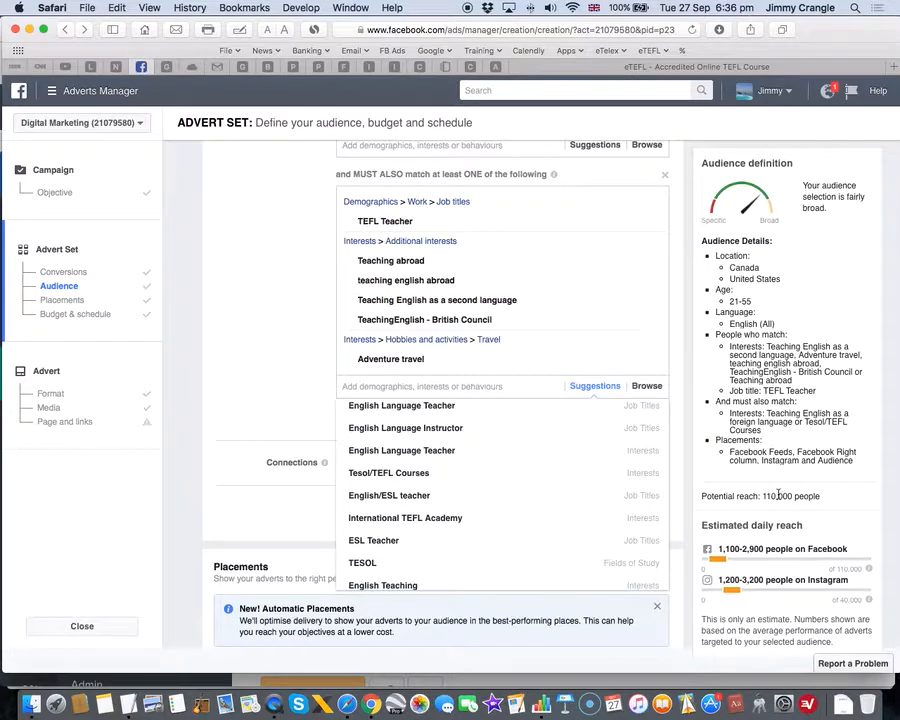
left_click(686, 413)
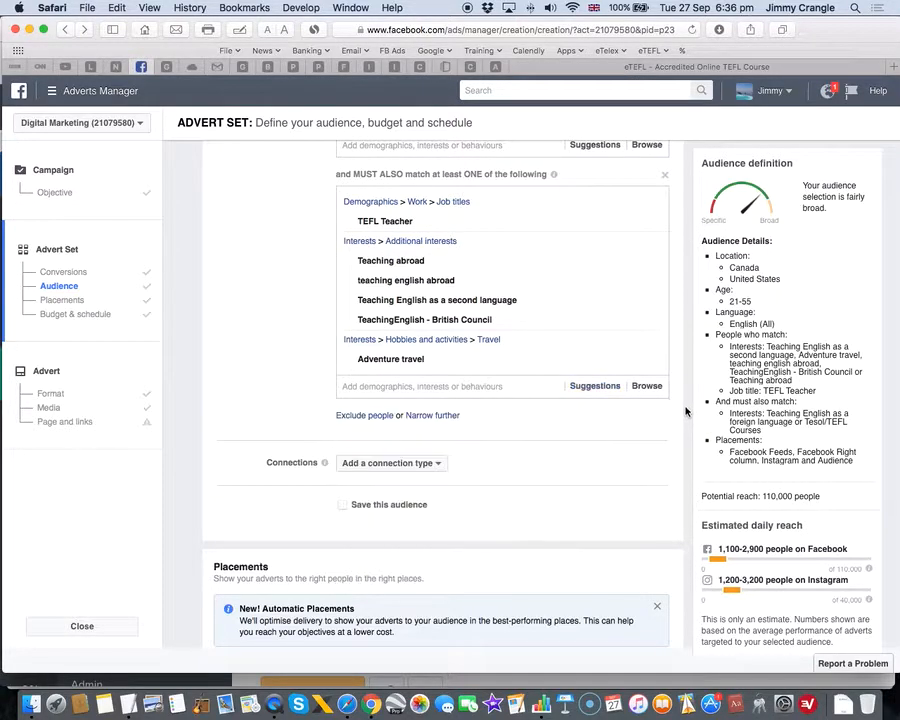
Review the entries in both detailed targeting groups, checking the audience details of individual interests and the TEFL Teacher job title
scroll(686, 411, "up", 2)
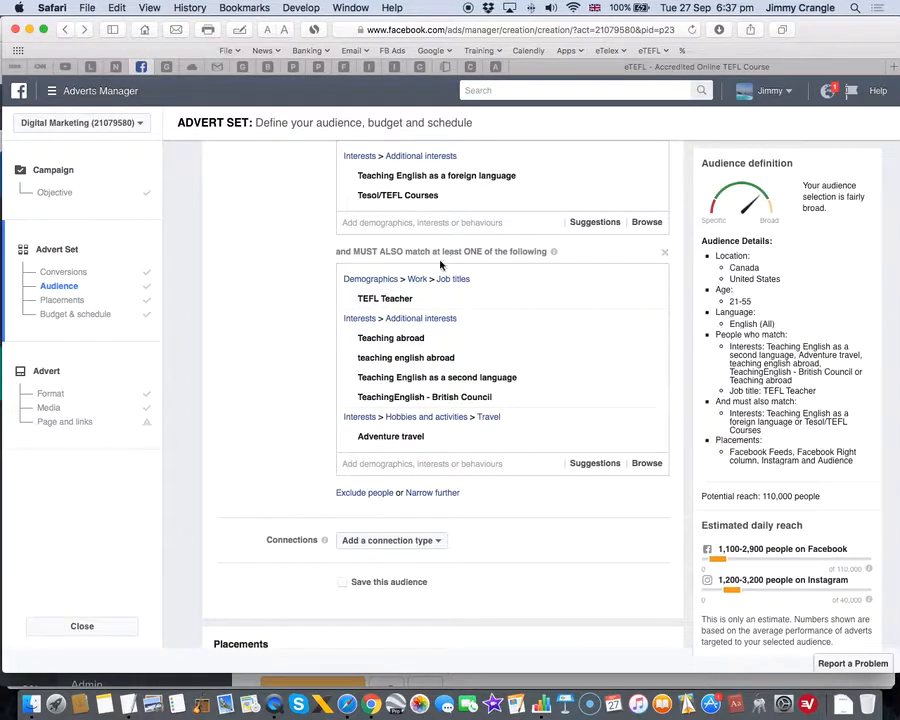
scroll(485, 250, "up", 2)
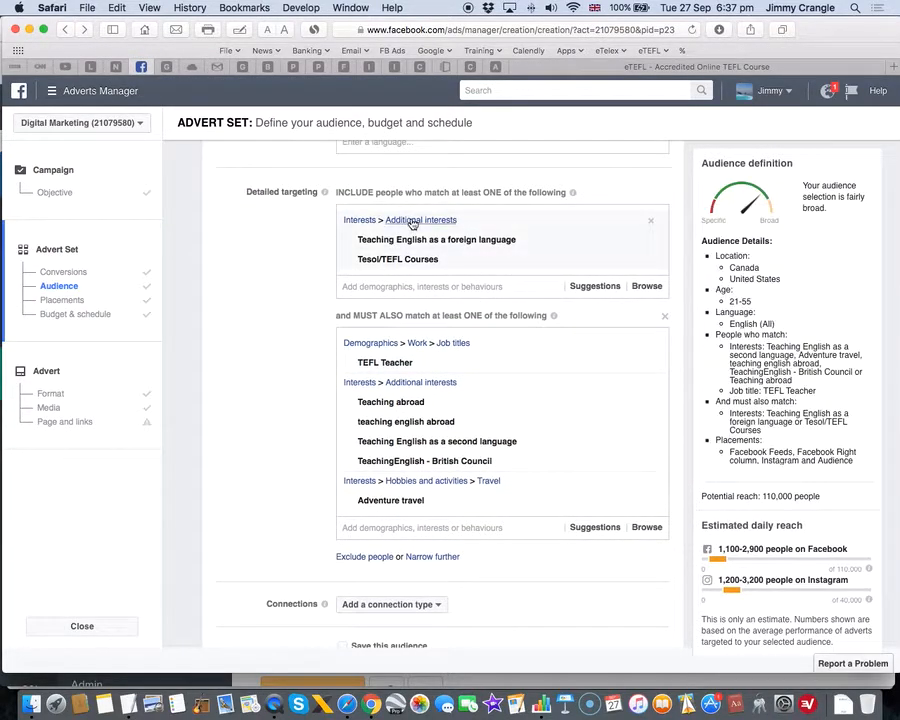
scroll(345, 240, "up", 1)
mouse_move(383, 257)
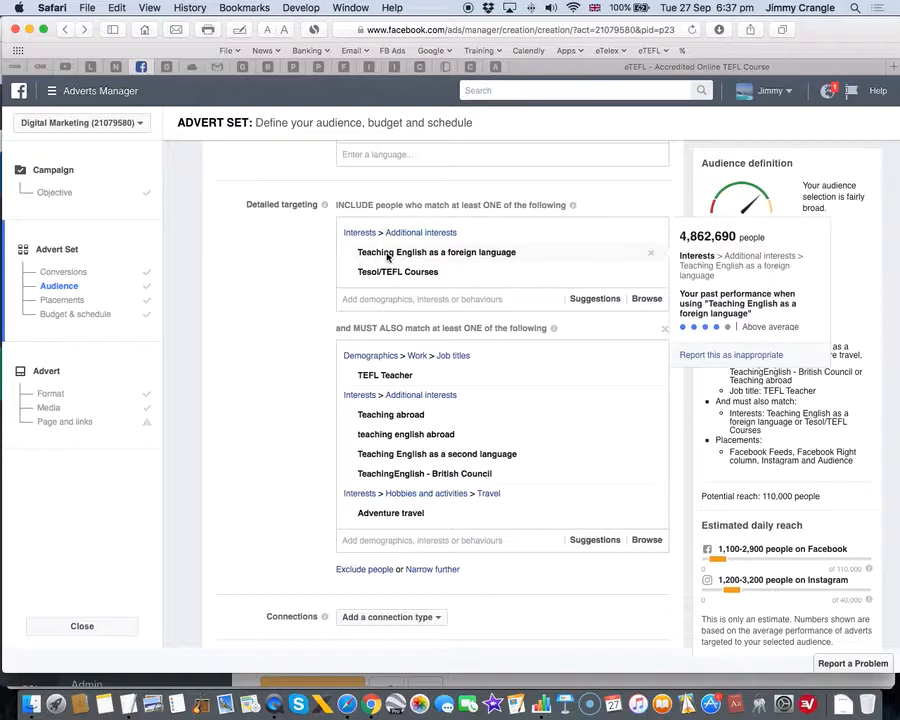
mouse_move(373, 278)
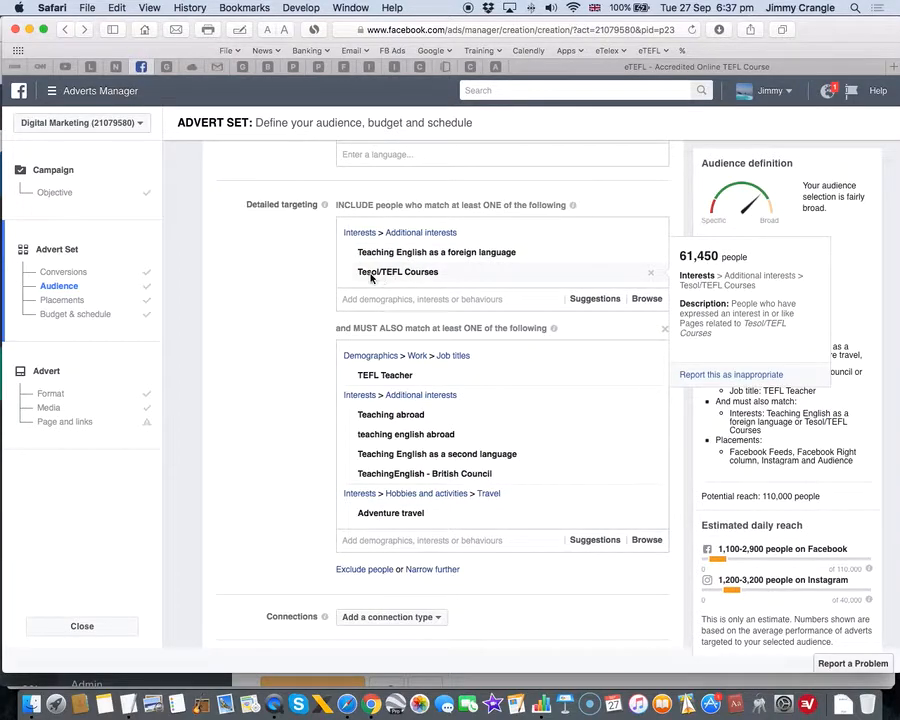
mouse_move(392, 377)
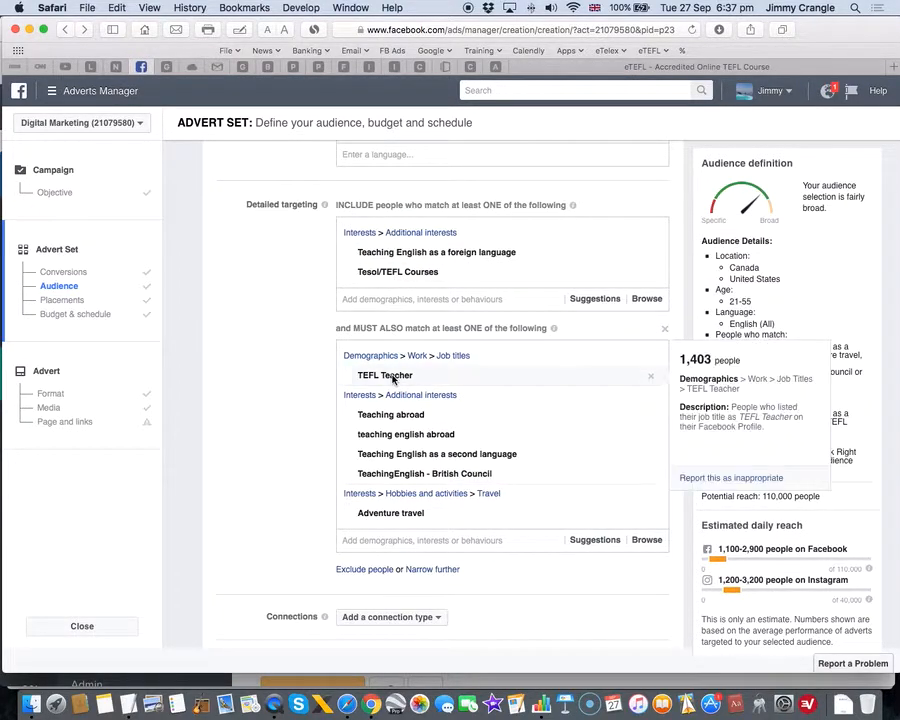
scroll(420, 202, "down", 1)
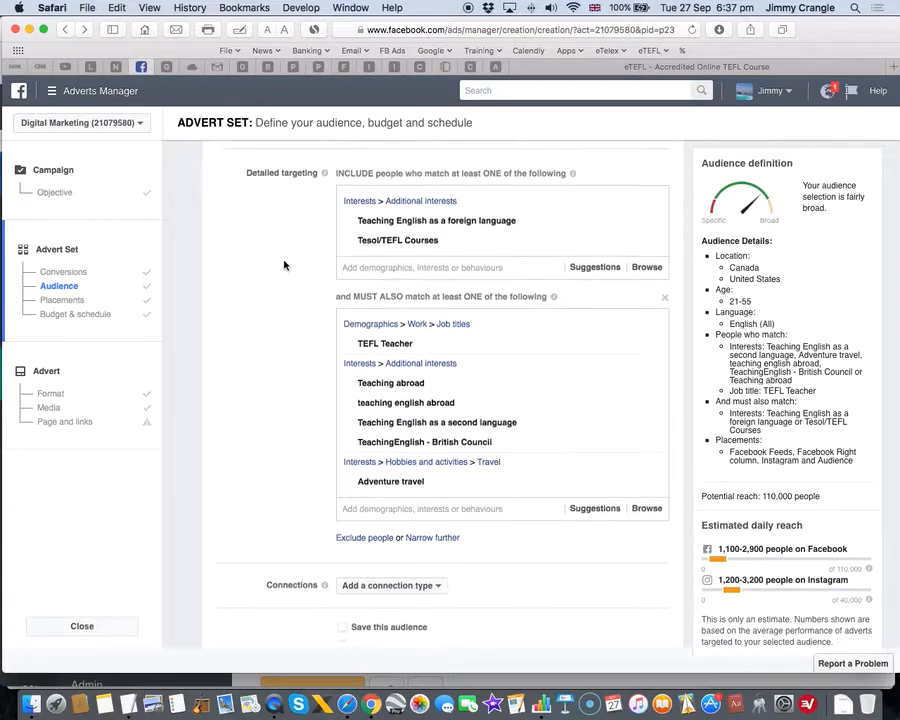
scroll(284, 265, "down", 2)
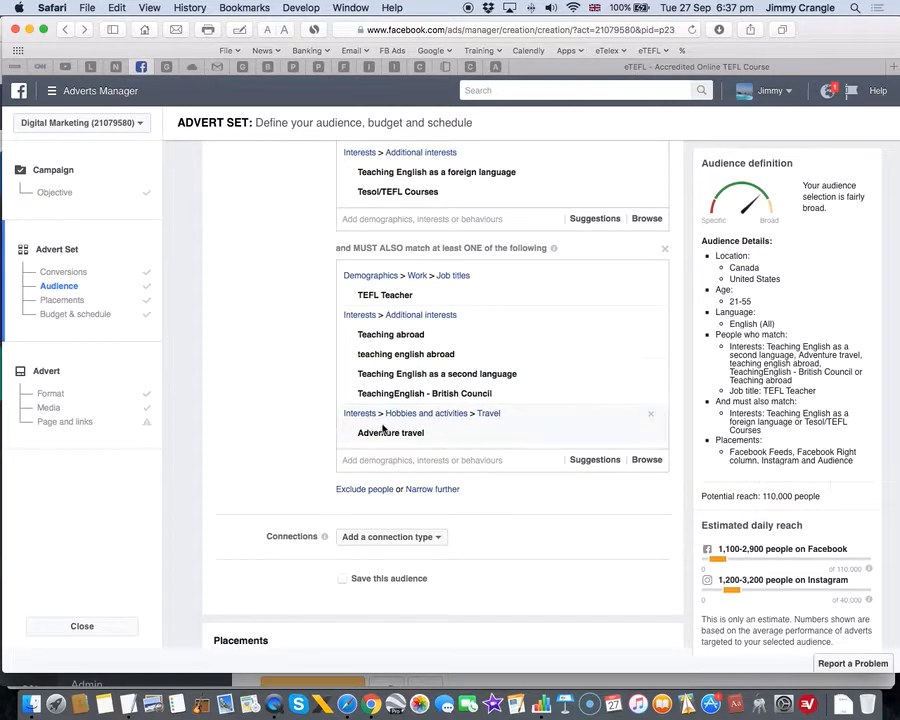
scroll(291, 353, "up", 3)
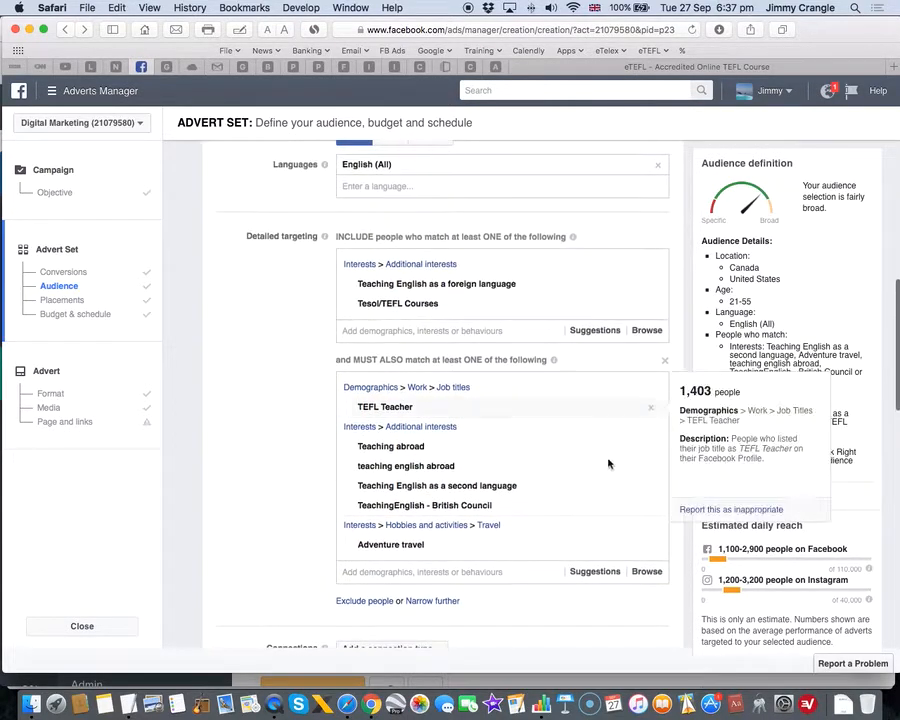
scroll(733, 527, "down", 1)
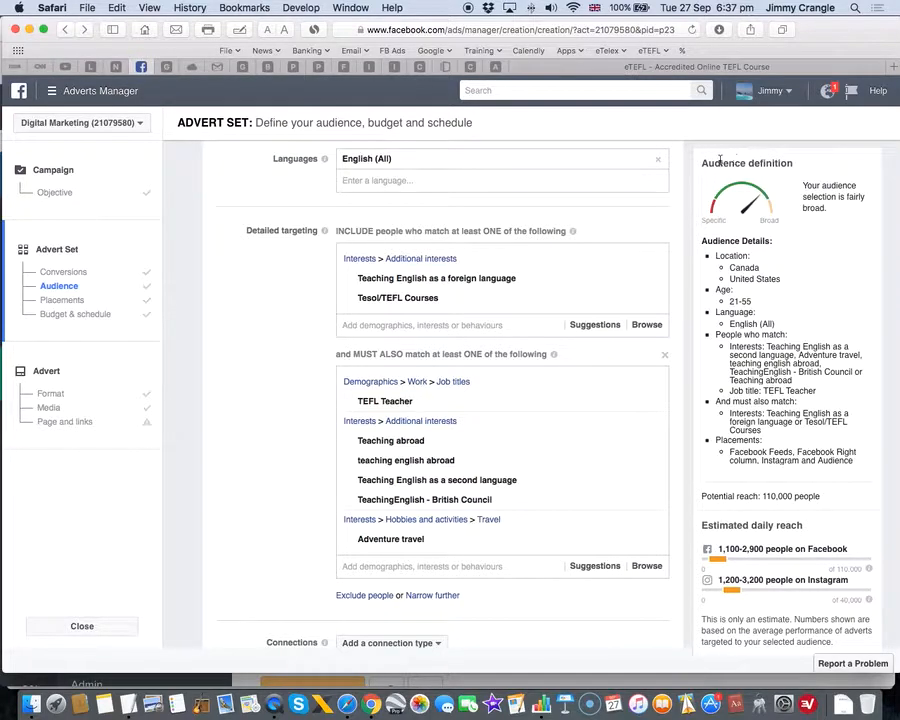
scroll(672, 260, "down", 2)
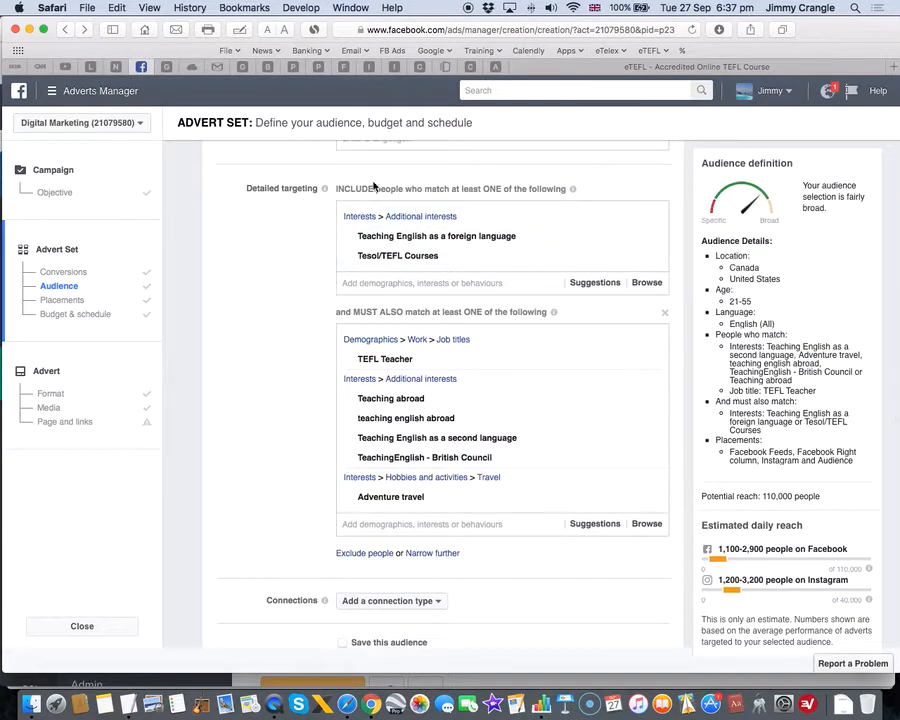
mouse_move(484, 240)
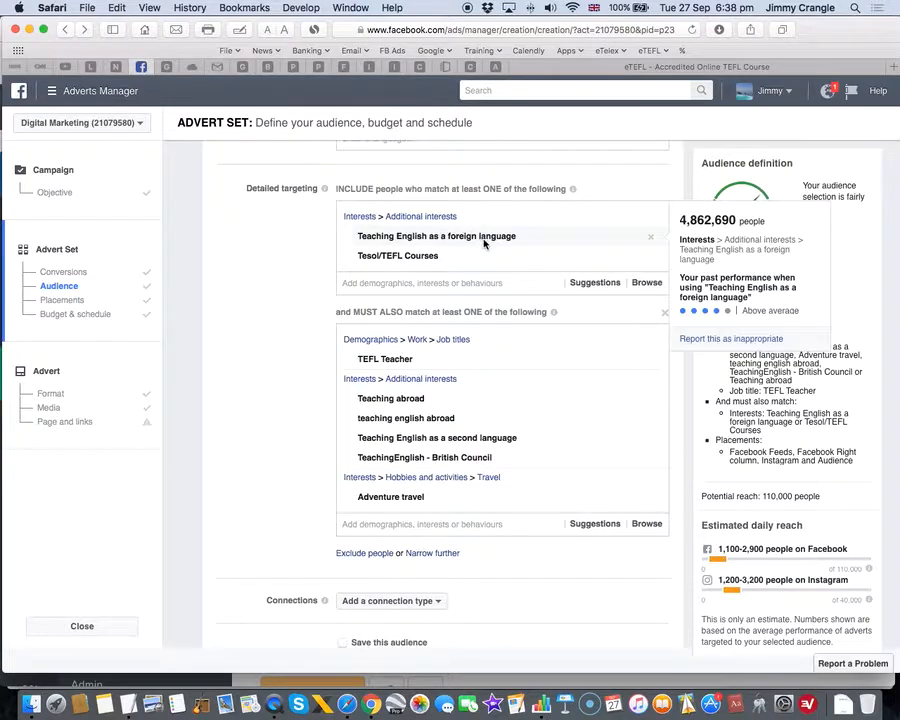
Turn on saving this audience for the advert set after checking the detailed targeting groups and audience definition
mouse_move(438, 256)
scroll(438, 256, "down", 1)
scroll(439, 258, "down", 1)
mouse_move(455, 353)
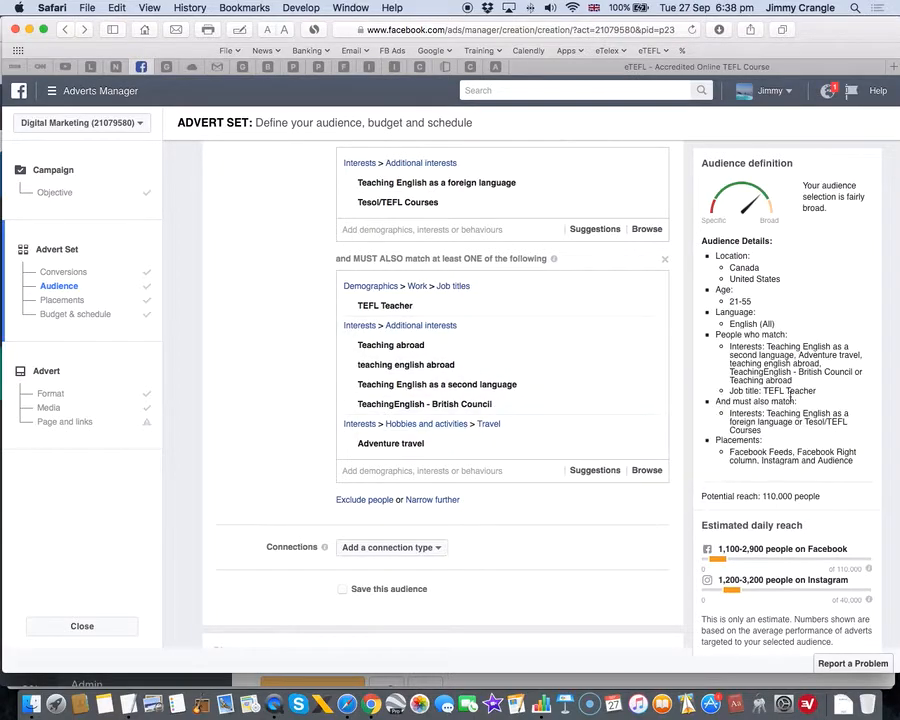
scroll(787, 388, "down", 1)
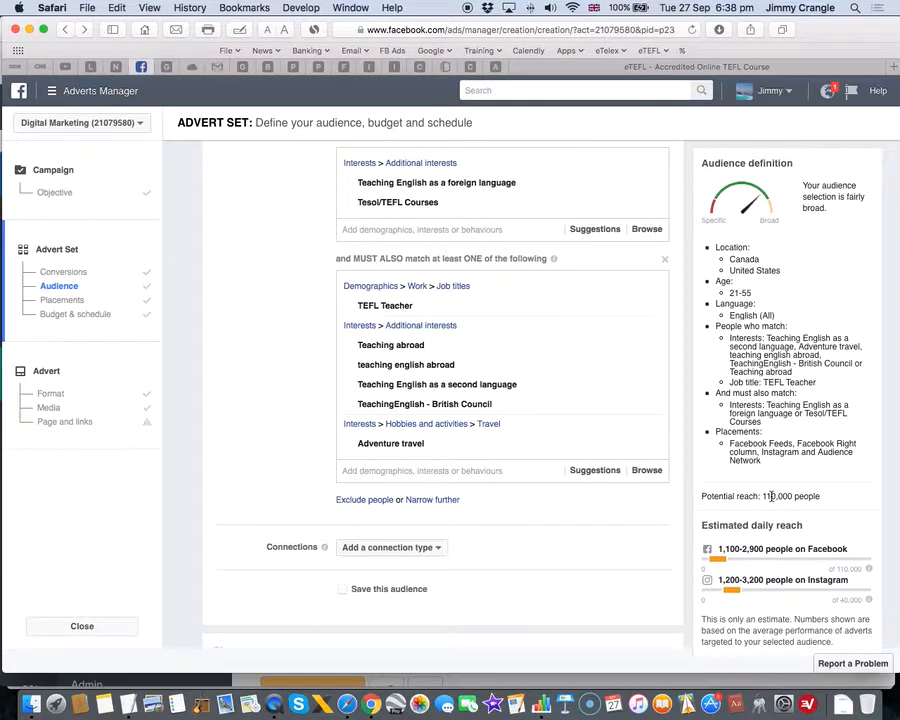
left_click(343, 589)
Review the advert set's settings, covering budget and schedule, conversion, locations, age, language and both detailed targeting groups
scroll(490, 540, "down", 1)
scroll(482, 428, "up", 3)
scroll(482, 428, "down", 10)
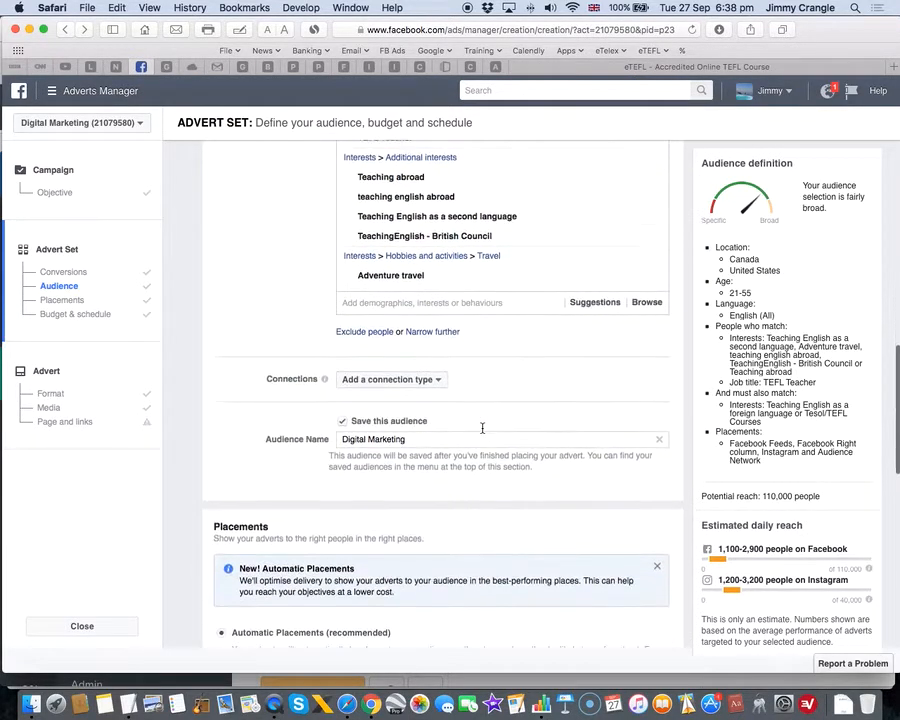
scroll(602, 357, "down", 4)
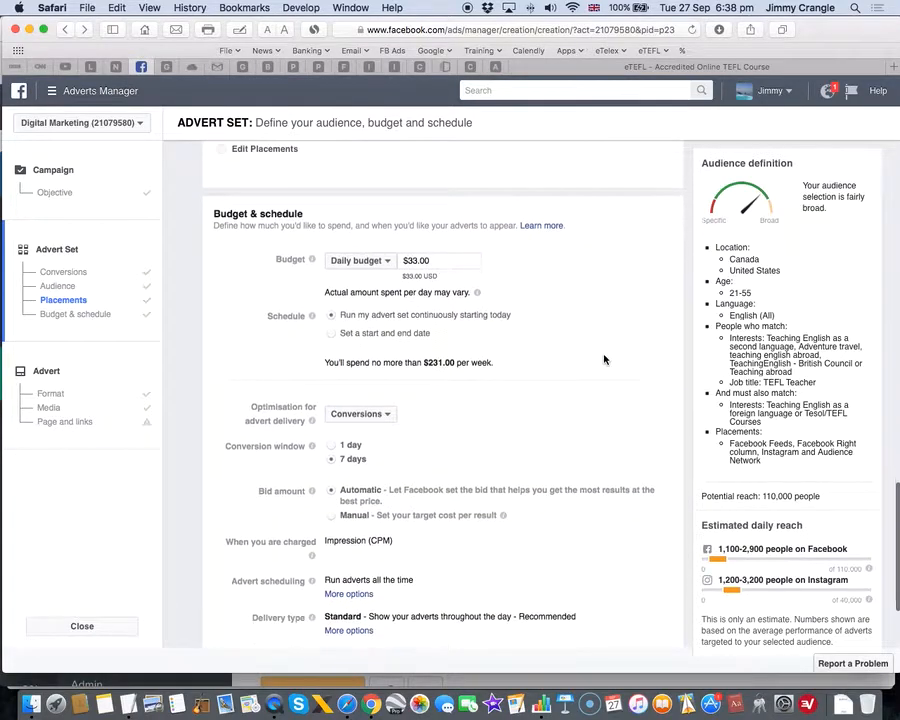
scroll(632, 388, "up", 10)
scroll(632, 388, "up", 10)
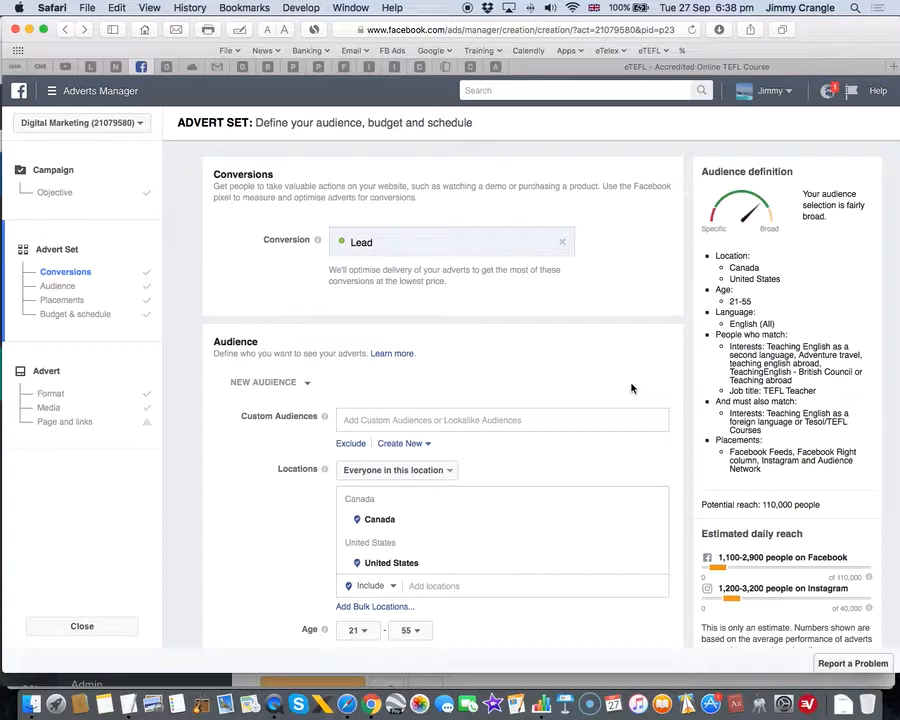
scroll(406, 370, "down", 3)
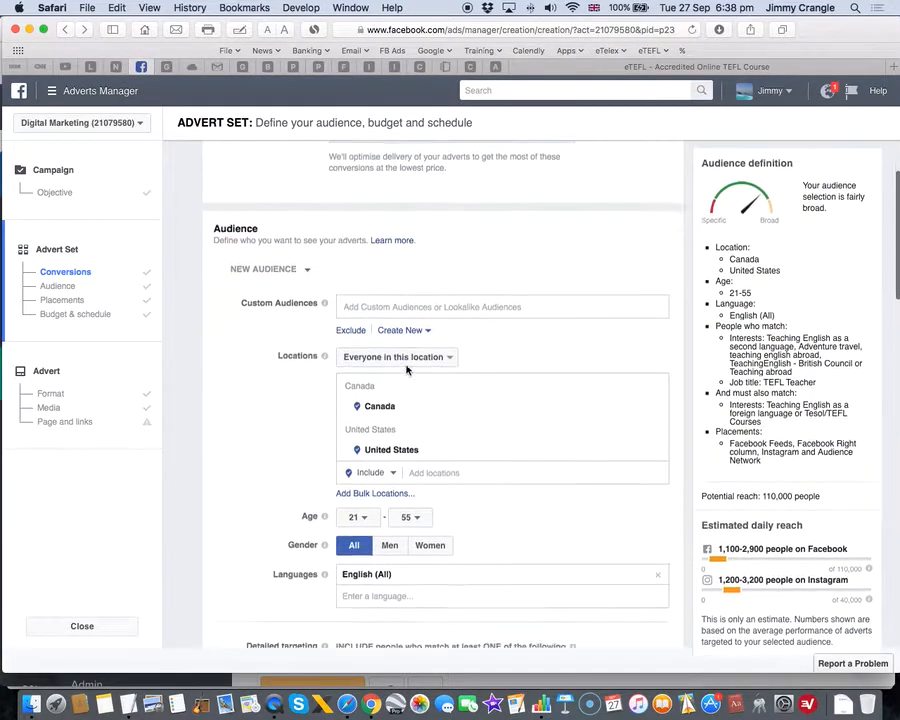
scroll(406, 370, "down", 2)
scroll(585, 321, "down", 5)
scroll(661, 243, "up", 3)
scroll(661, 243, "down", 5)
mouse_move(546, 334)
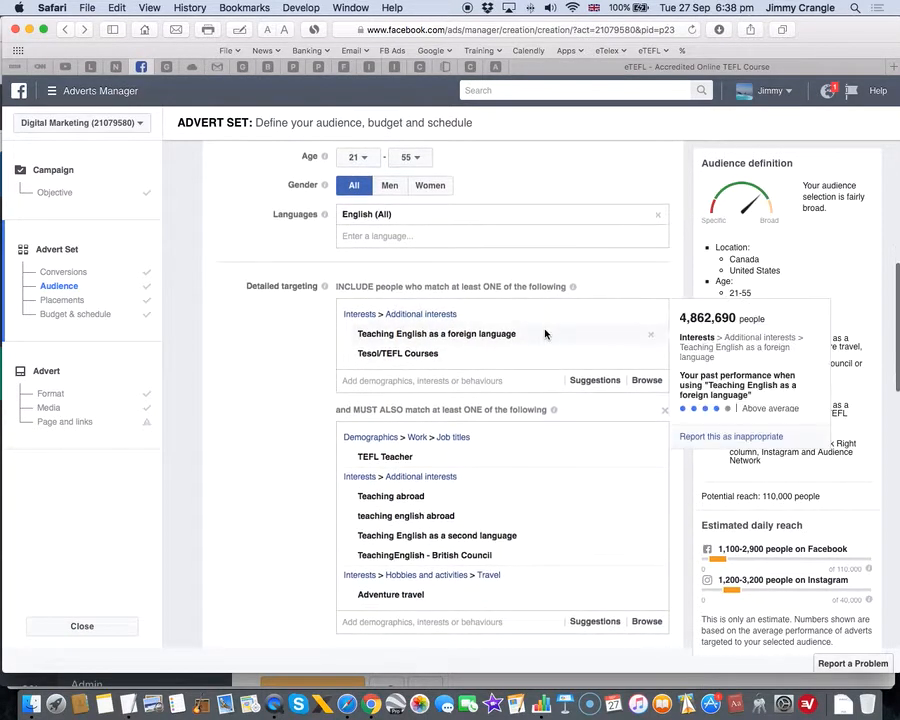
Remove every interest and job title from both detailed targeting groups
left_click(651, 340)
left_click(651, 340)
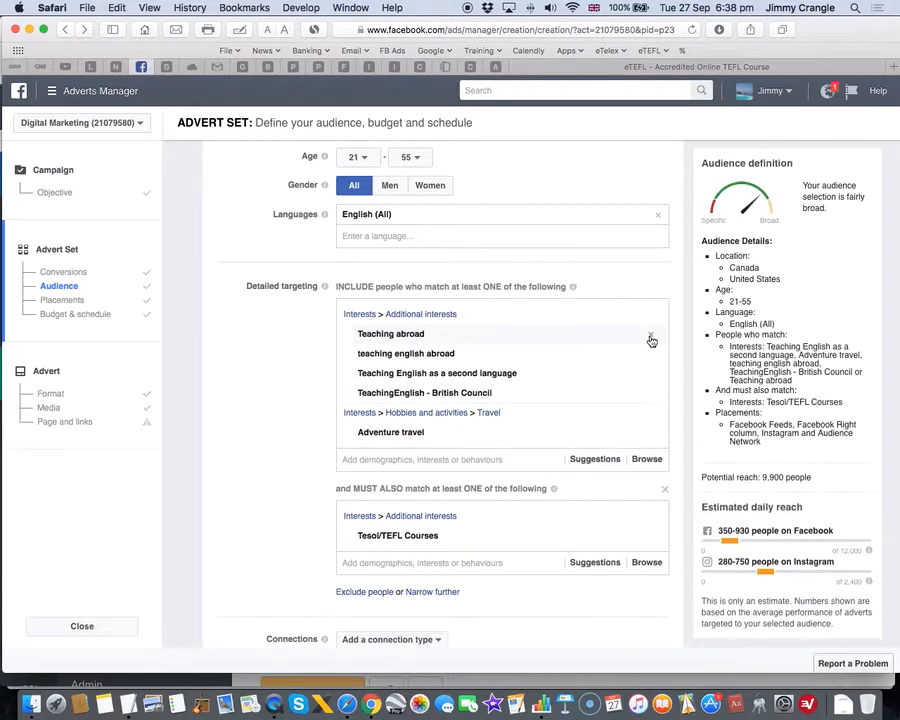
left_click(651, 340)
left_click(651, 340)
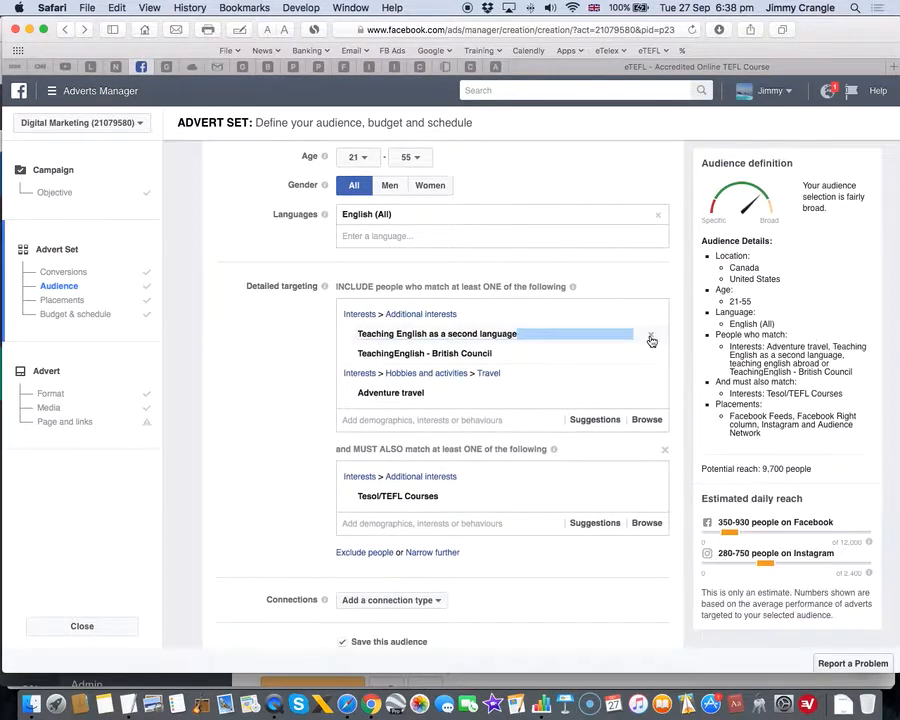
left_click(651, 340)
left_click(650, 338)
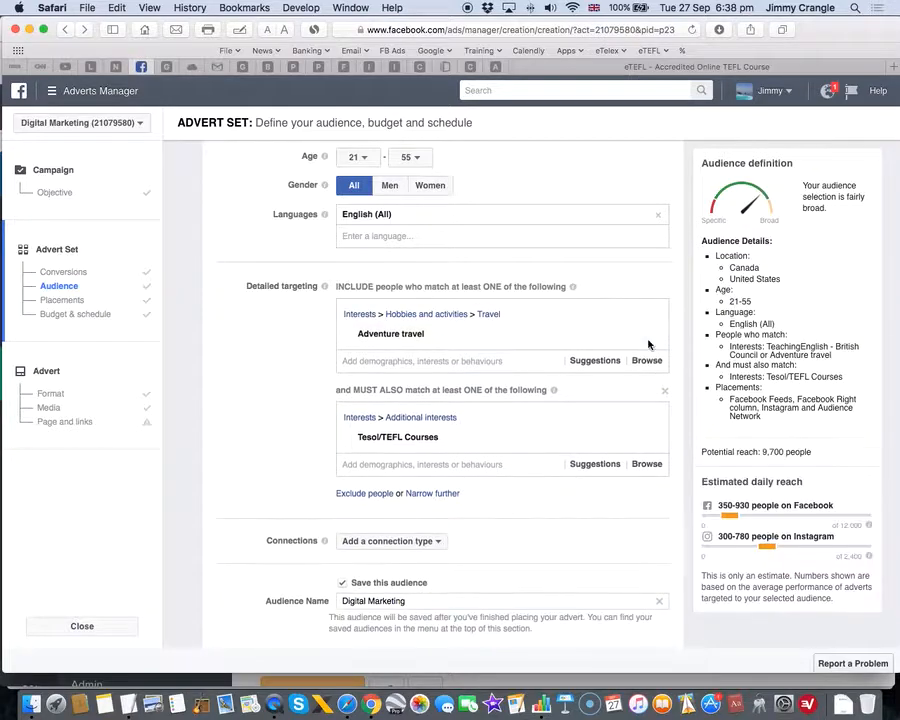
left_click(651, 337)
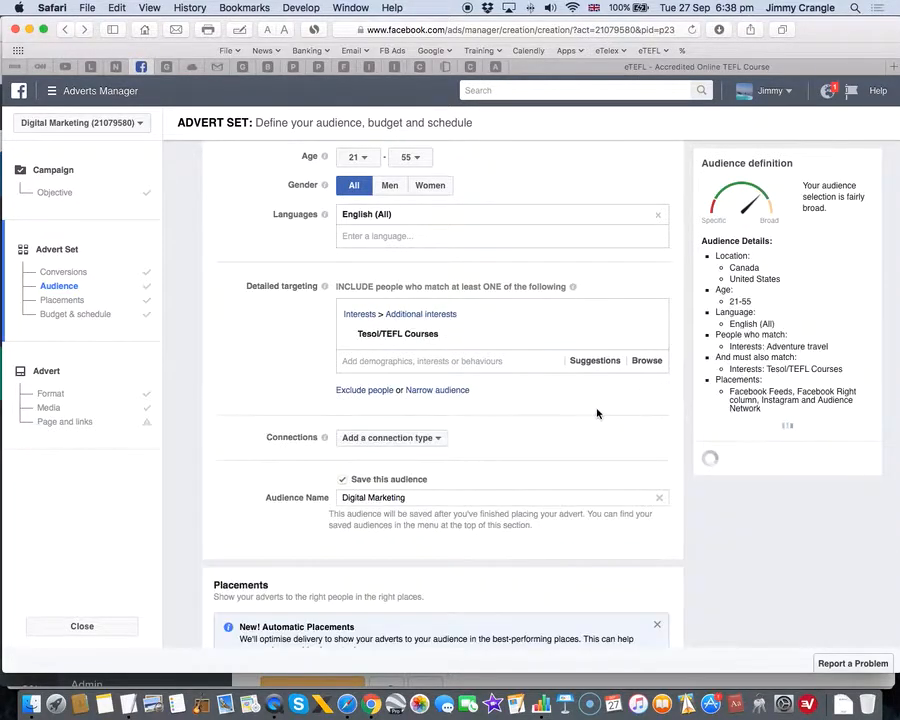
left_click(651, 338)
Add the suggested Teaching English as a foreign language interest to the detailed targeting and review the audience definition
left_click(471, 311)
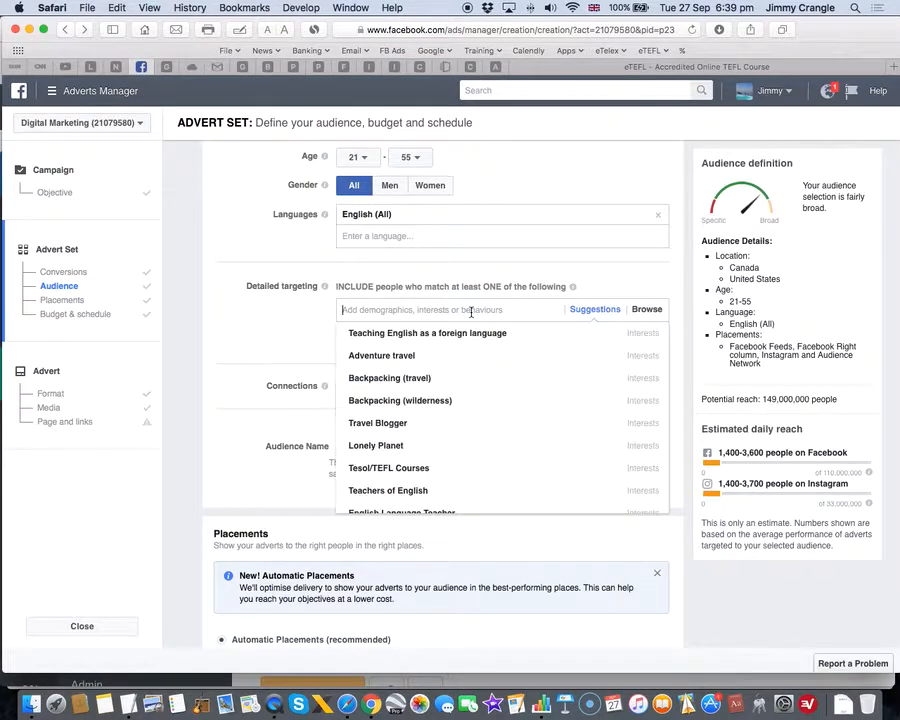
left_click(465, 335)
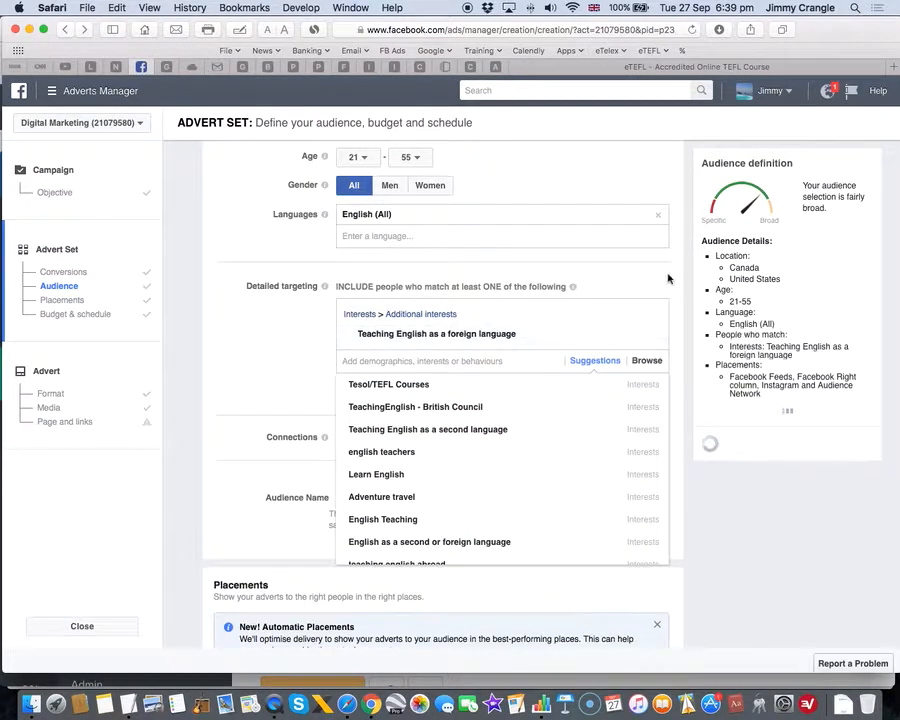
left_click(671, 273)
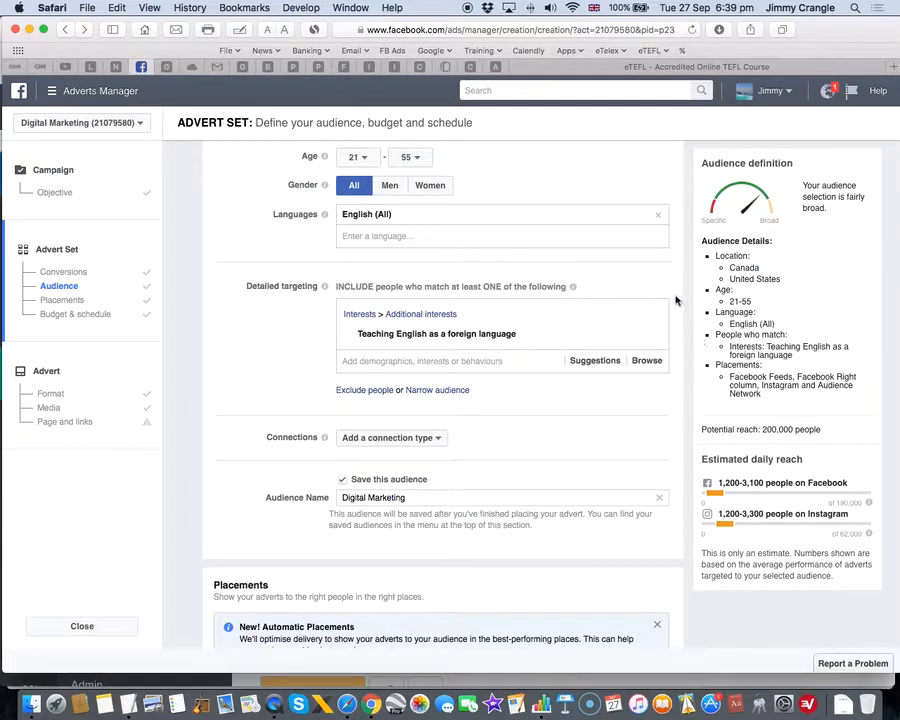
scroll(676, 300, "up", 2)
scroll(676, 300, "up", 7)
scroll(674, 296, "down", 3)
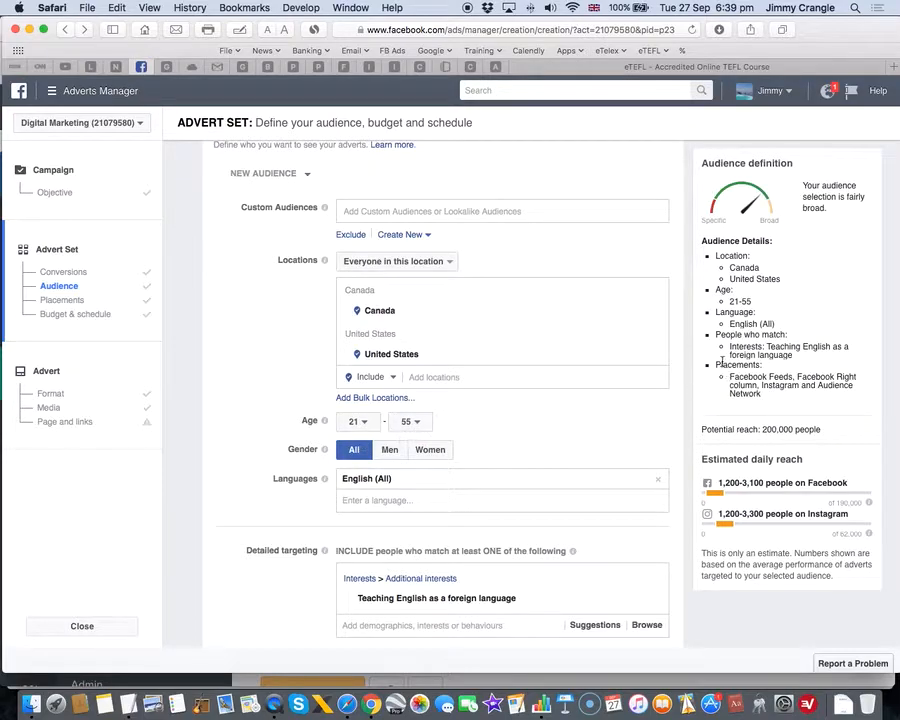
scroll(686, 345, "down", 2)
scroll(686, 345, "down", 3)
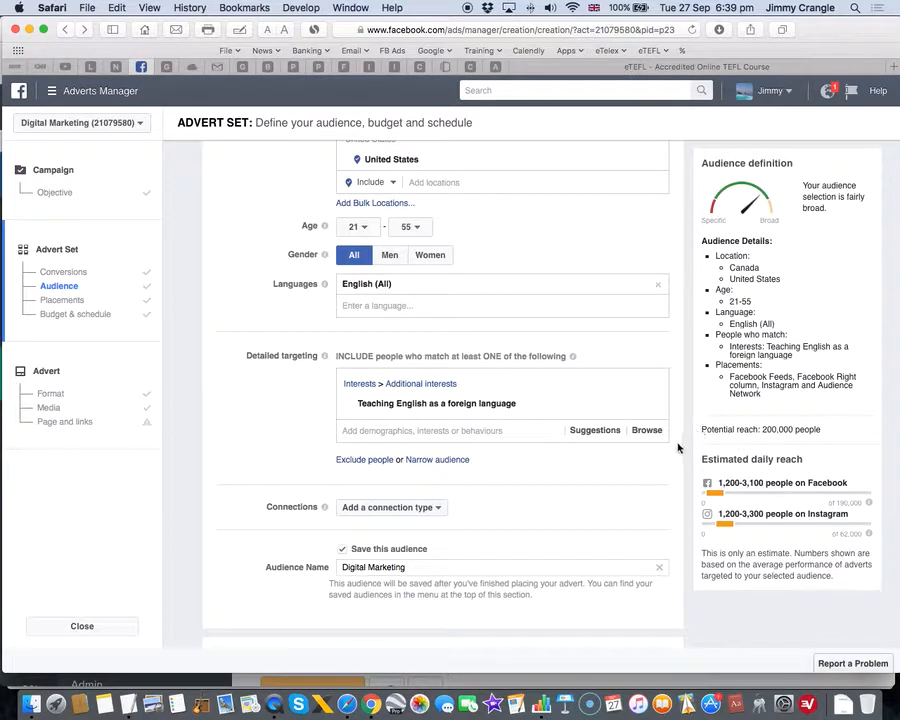
Add the suggested Tesol/TEFL Courses, Teaching English as a second language, International TEFL Academy and TEFL.net interests to the same targeting group
left_click(517, 432)
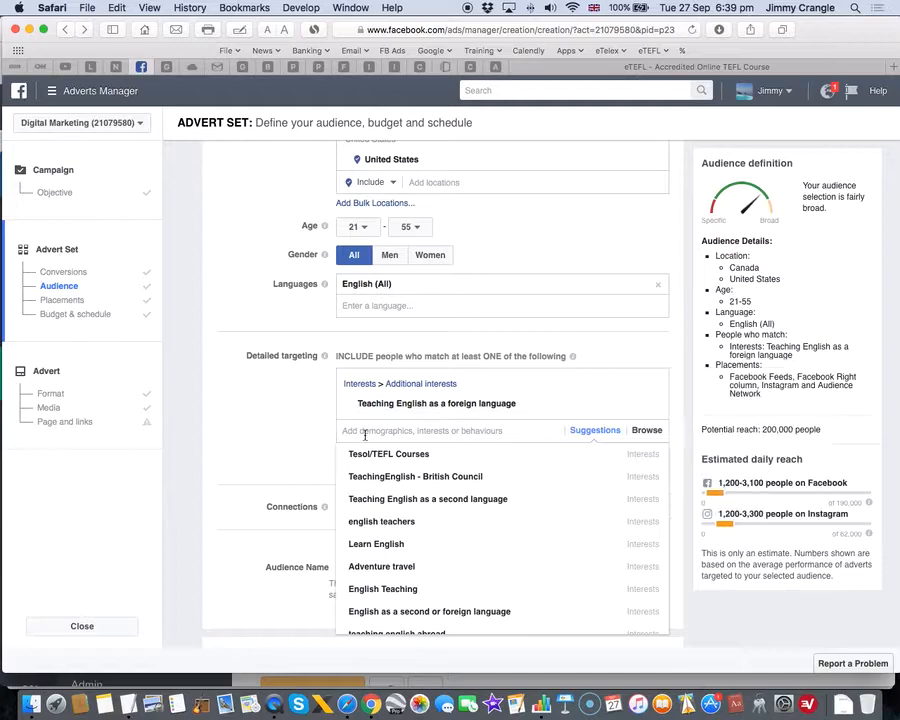
mouse_move(402, 463)
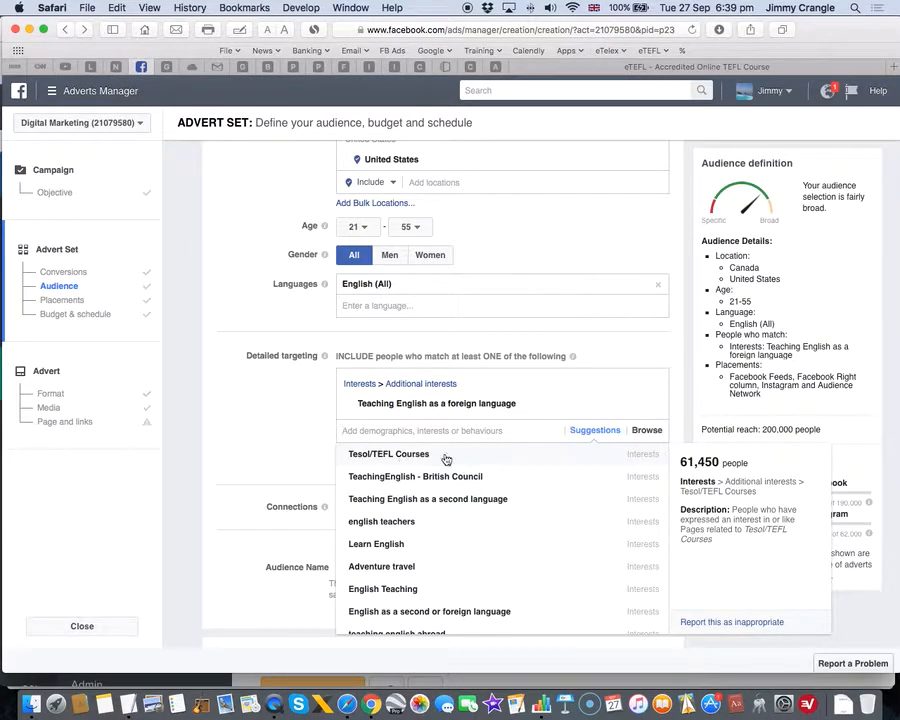
left_click(386, 457)
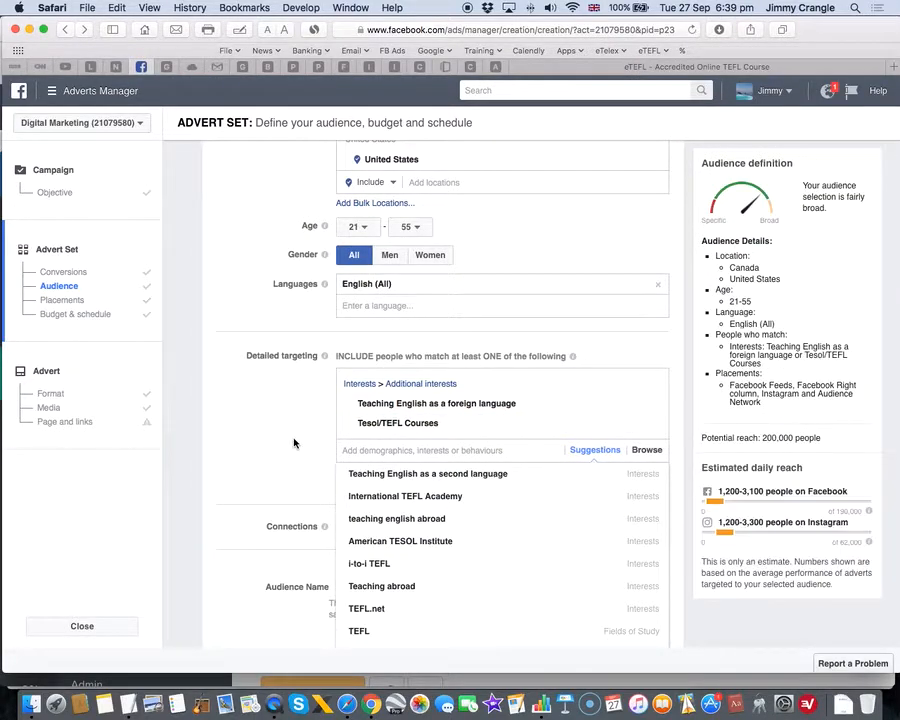
left_click(438, 476)
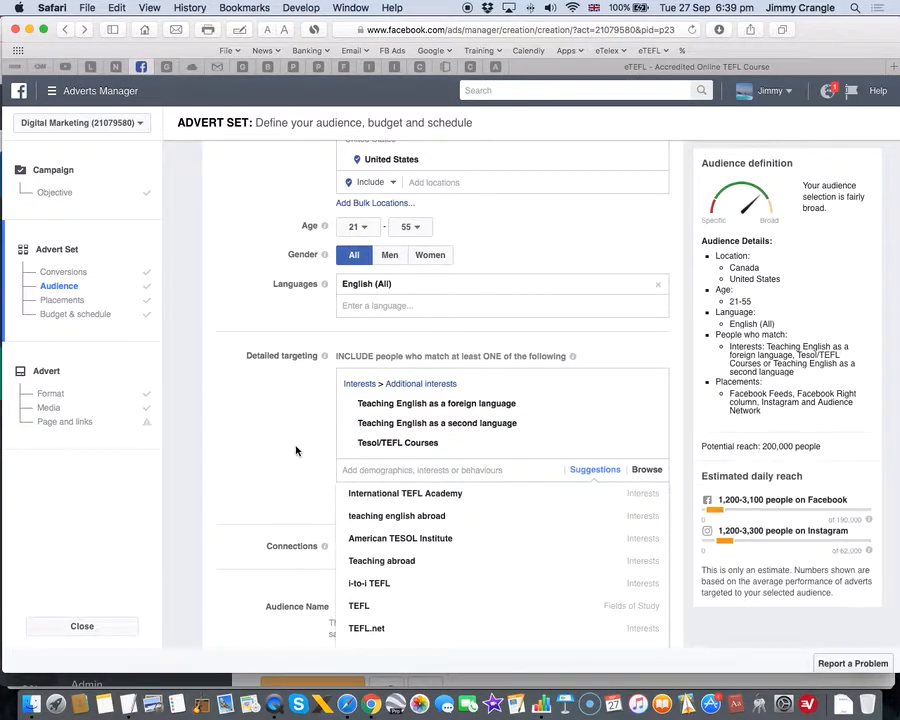
left_click(408, 495)
scroll(287, 453, "down", 3)
left_click(364, 393)
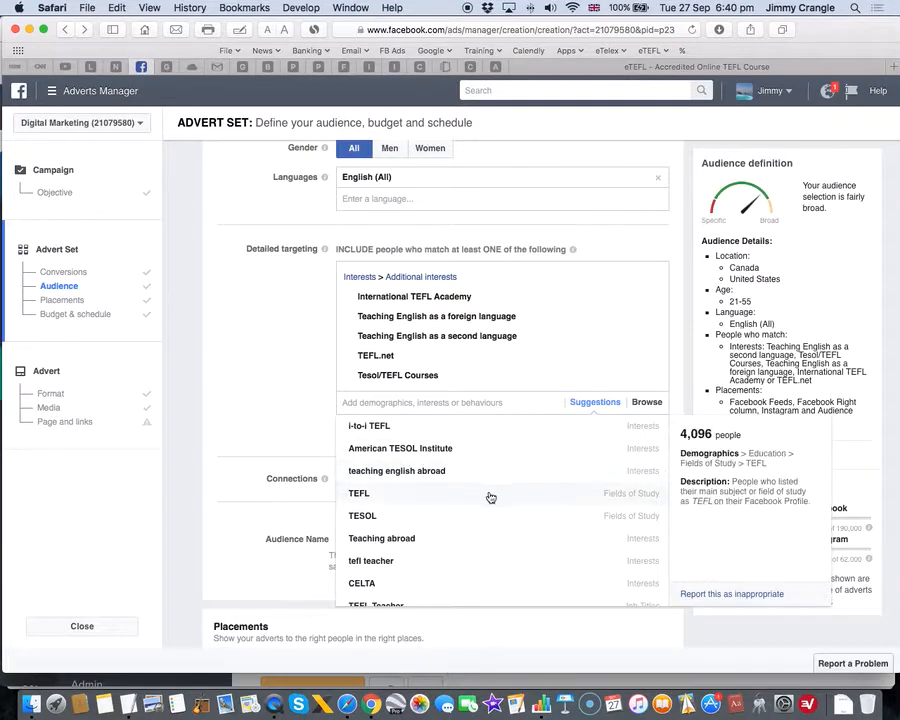
Add the suggested TESOL and TESOL Education fields of study to the detailed targeting group
scroll(449, 340, "up", 1)
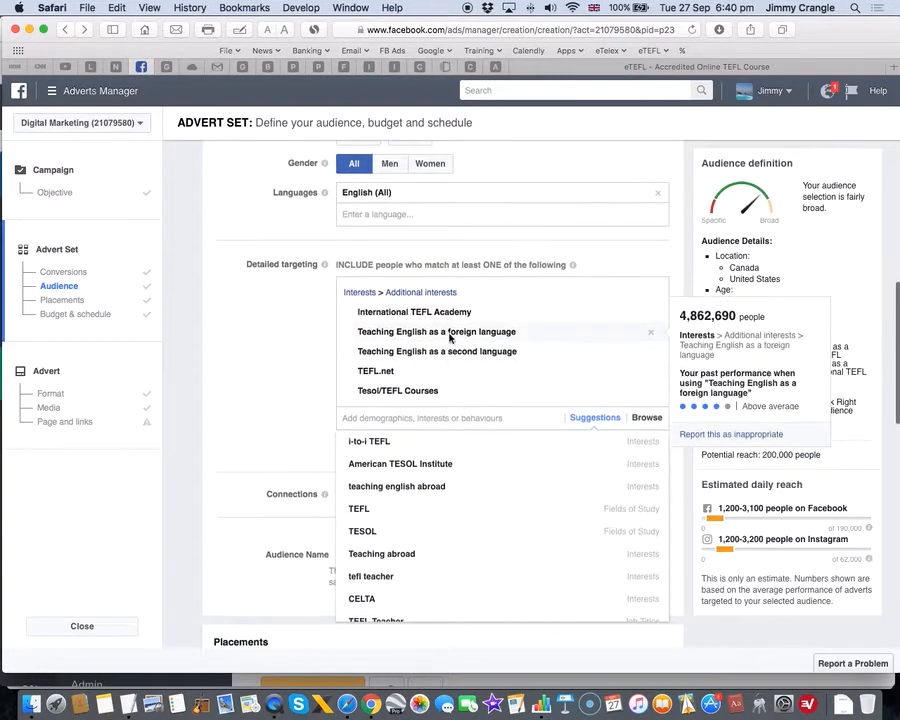
left_click(371, 535)
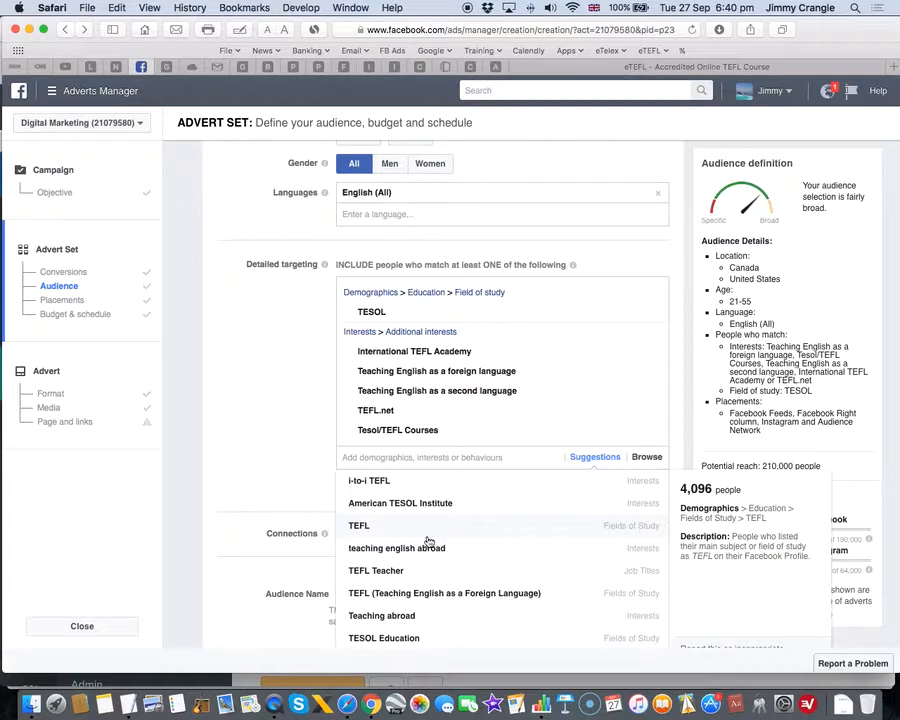
scroll(432, 539, "down", 3)
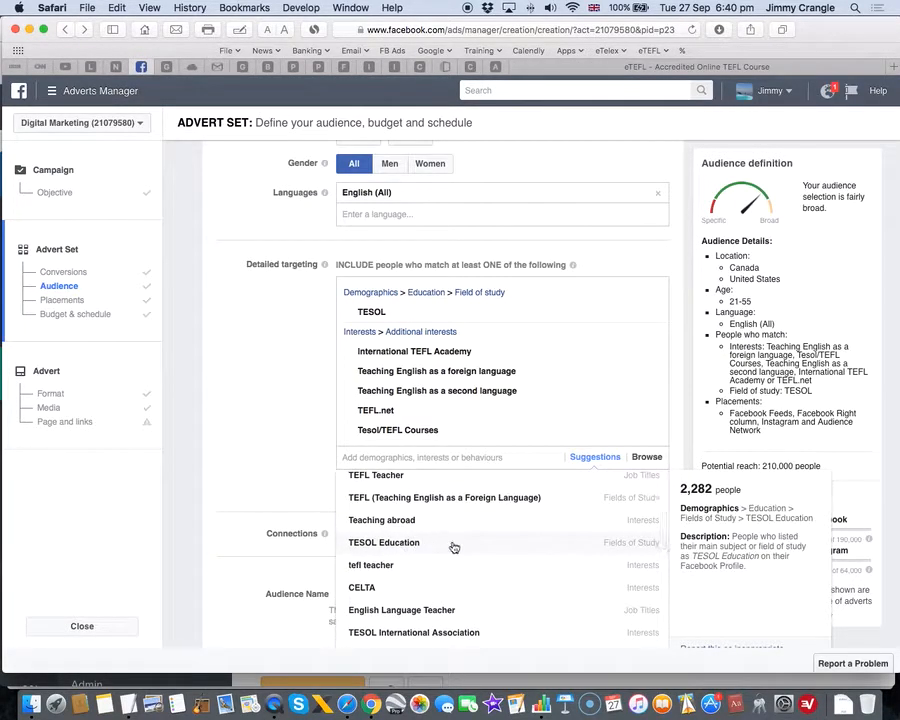
left_click(415, 543)
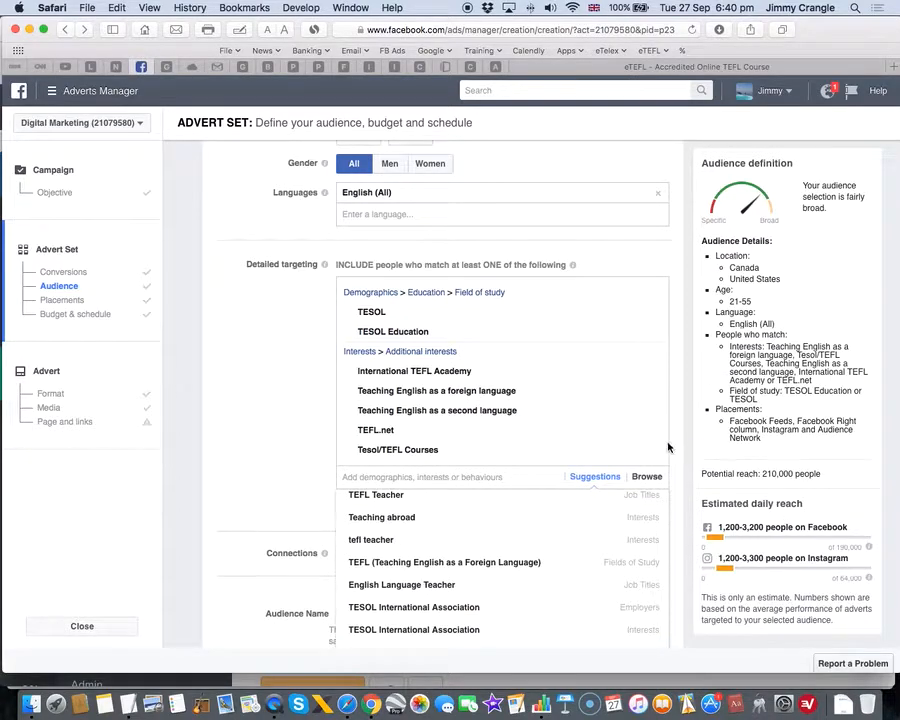
Clear all fields of study and interests from the detailed targeting group
left_click(650, 315)
left_click(650, 315)
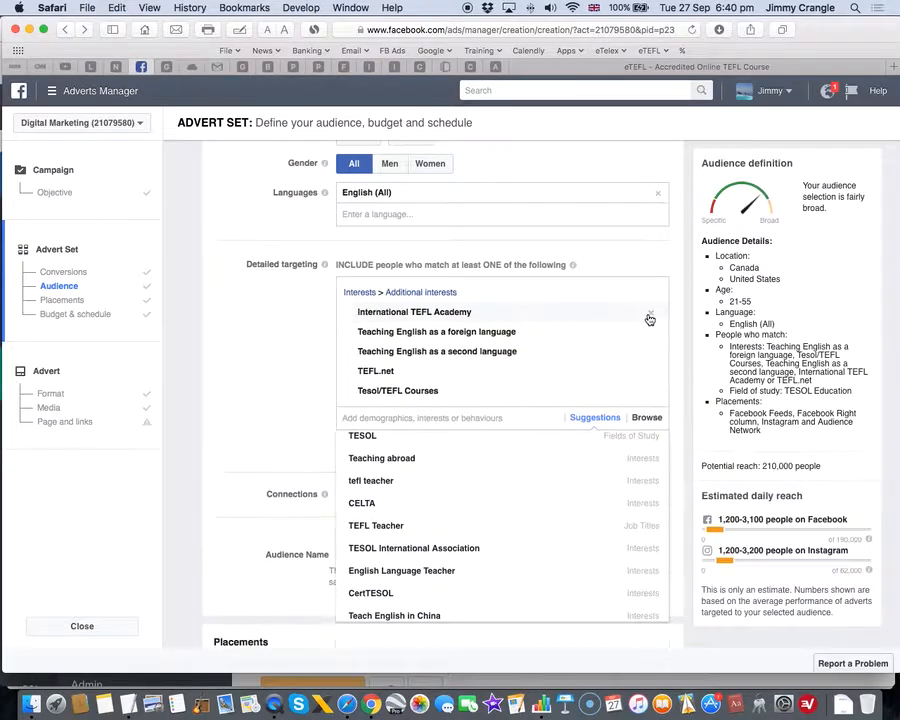
left_click(650, 316)
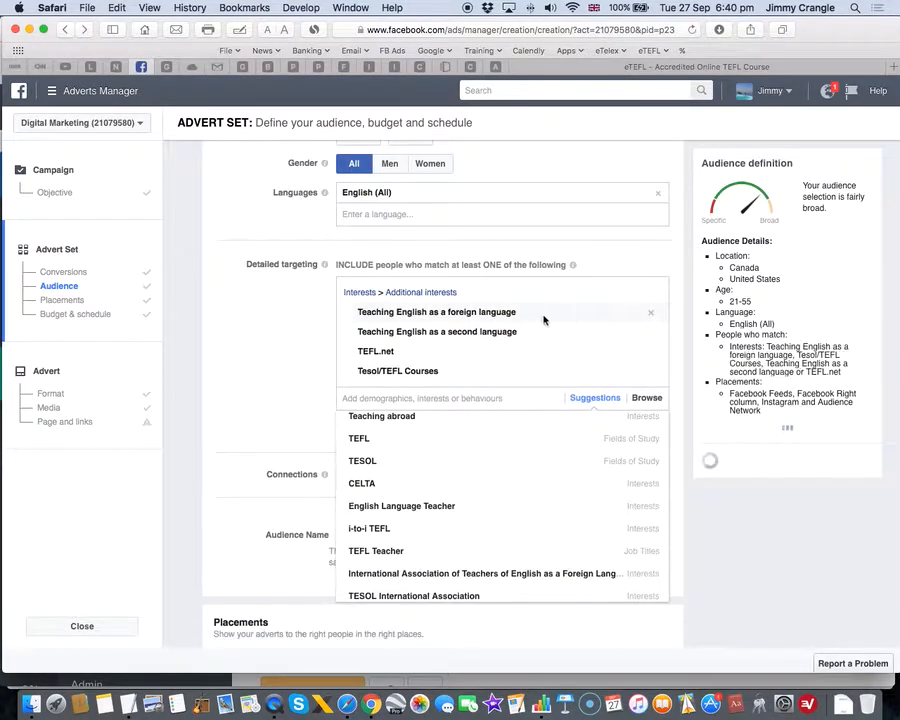
left_click(651, 316)
left_click(650, 316)
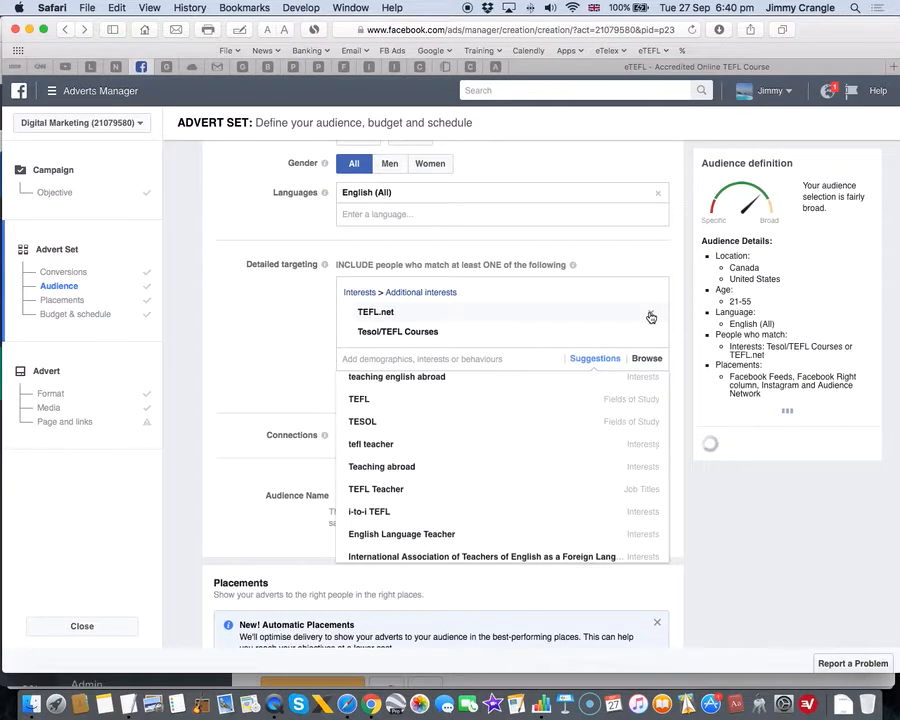
left_click(650, 316)
left_click(647, 314)
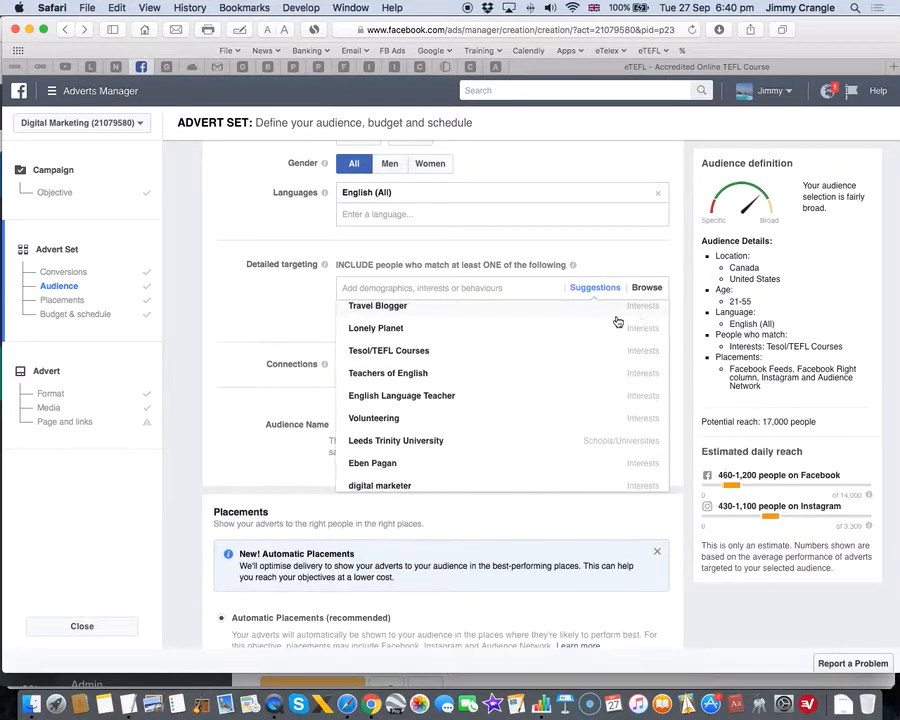
left_click(277, 306)
Add only the suggested Teaching English as a foreign language interest and check its audience details
left_click(374, 287)
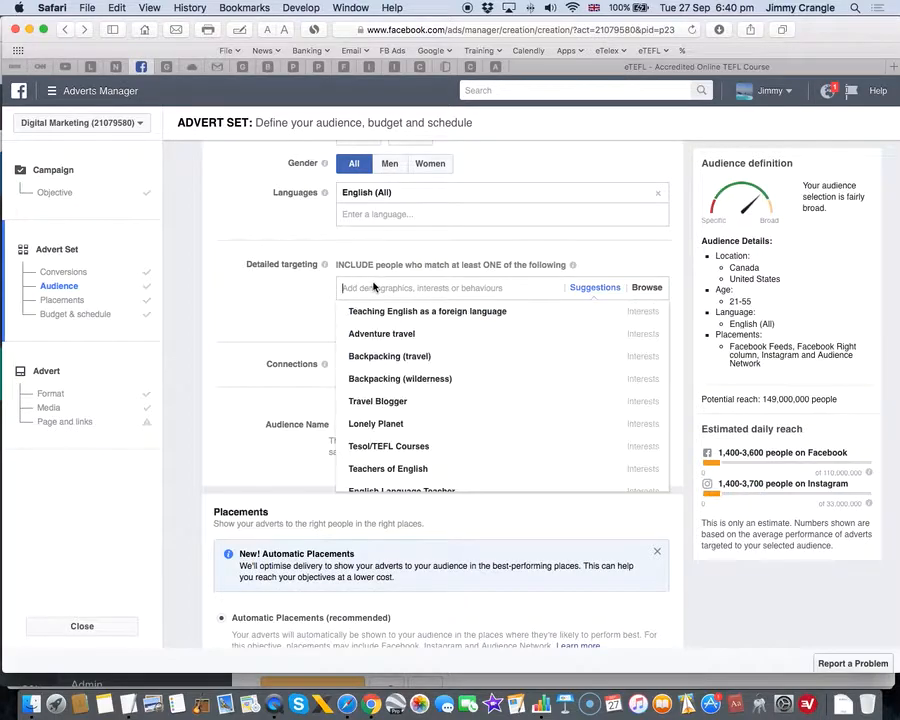
left_click(388, 314)
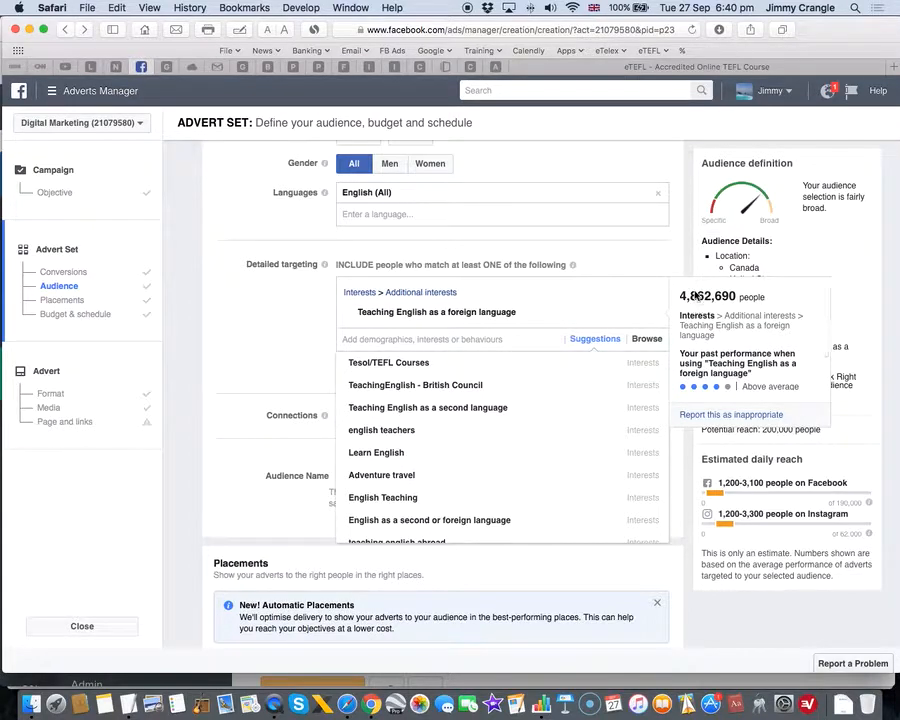
left_click(675, 261)
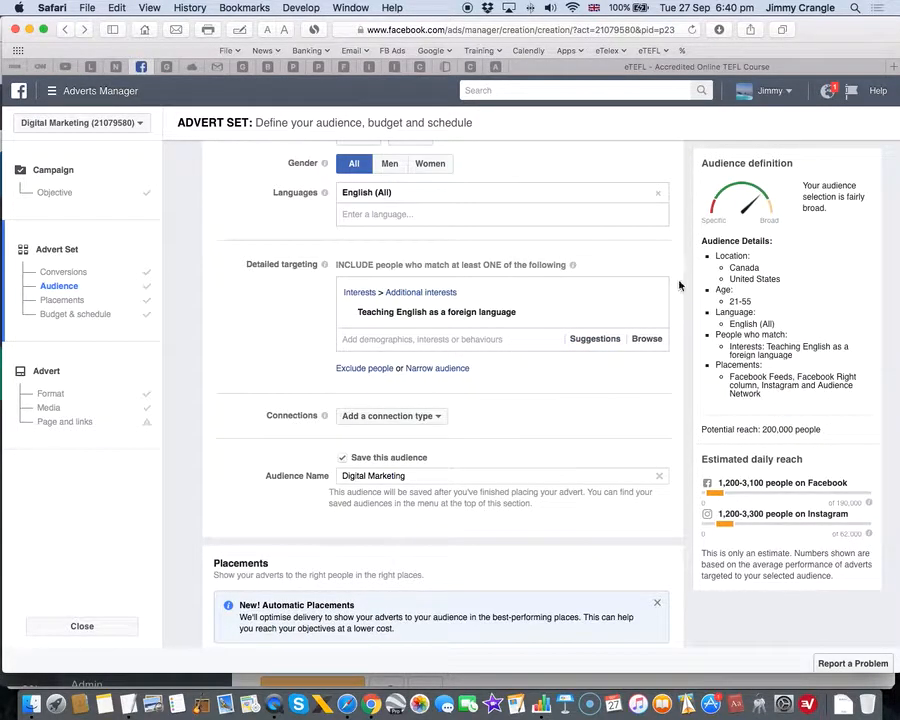
mouse_move(420, 318)
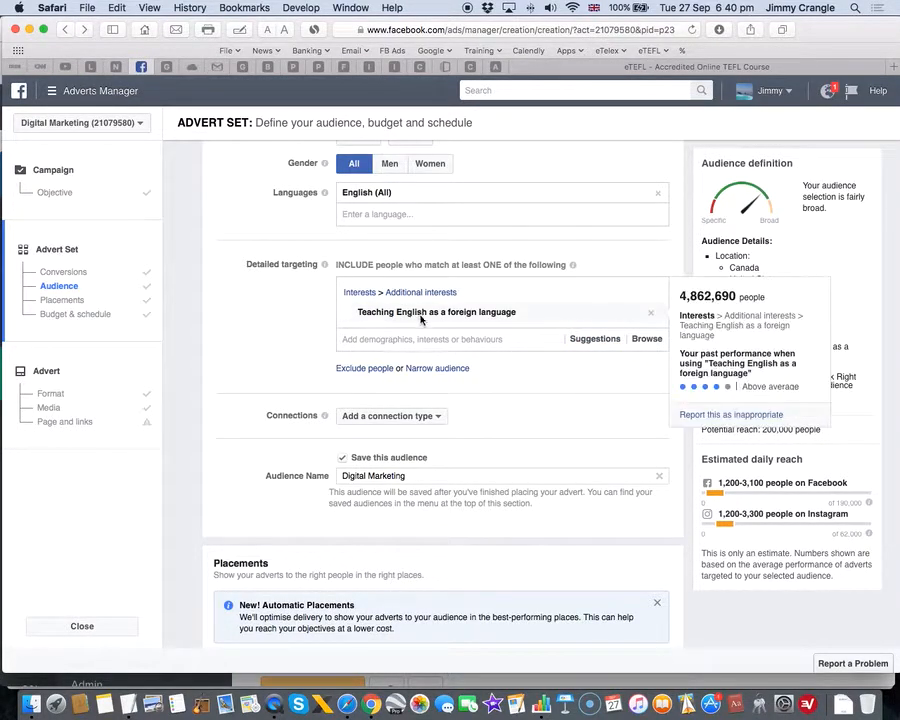
Replace the Teaching English as a foreign language interest with Adventure travel in the detailed targeting
left_click(654, 313)
left_click(470, 287)
type("a")
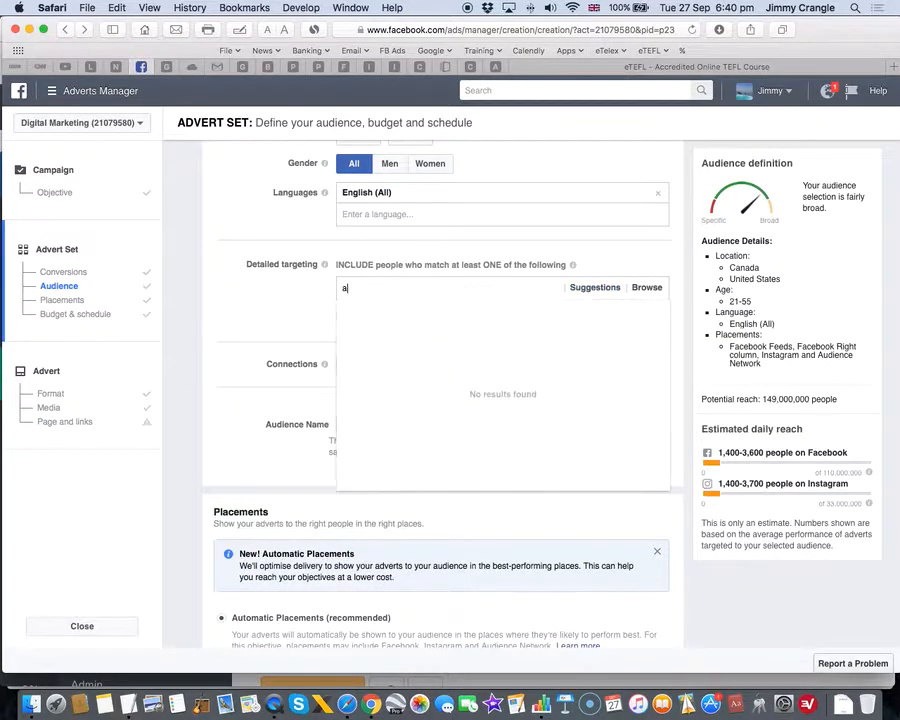
type("dventure")
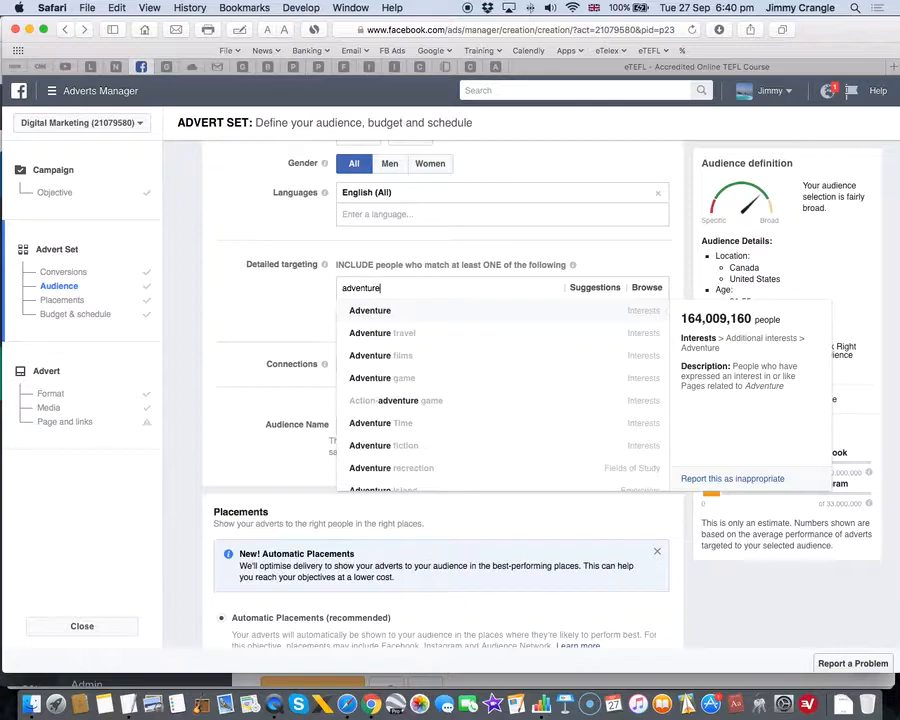
left_click(405, 335)
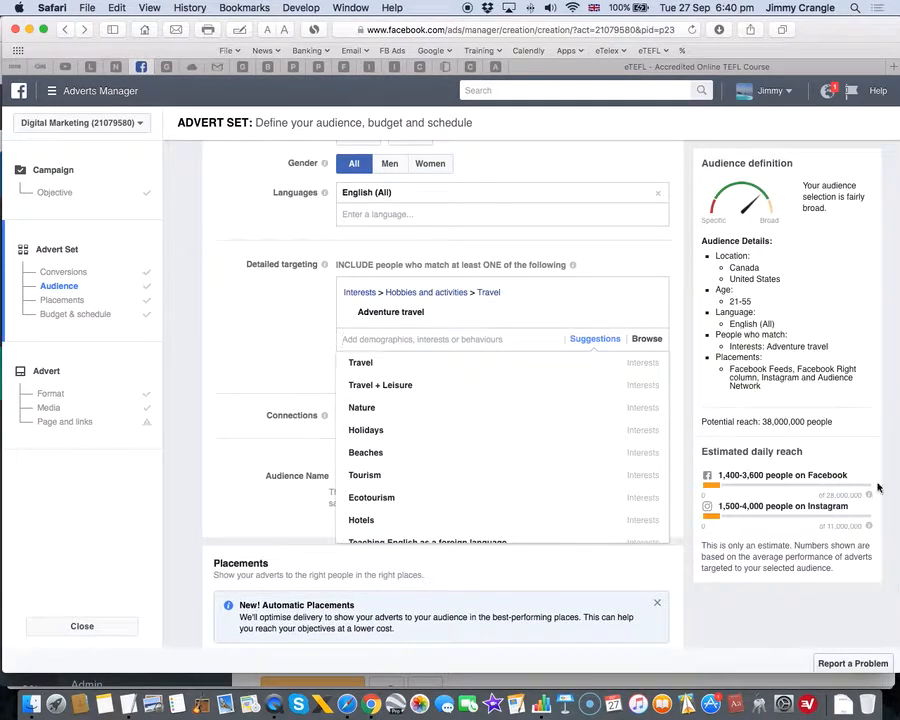
left_click(695, 312)
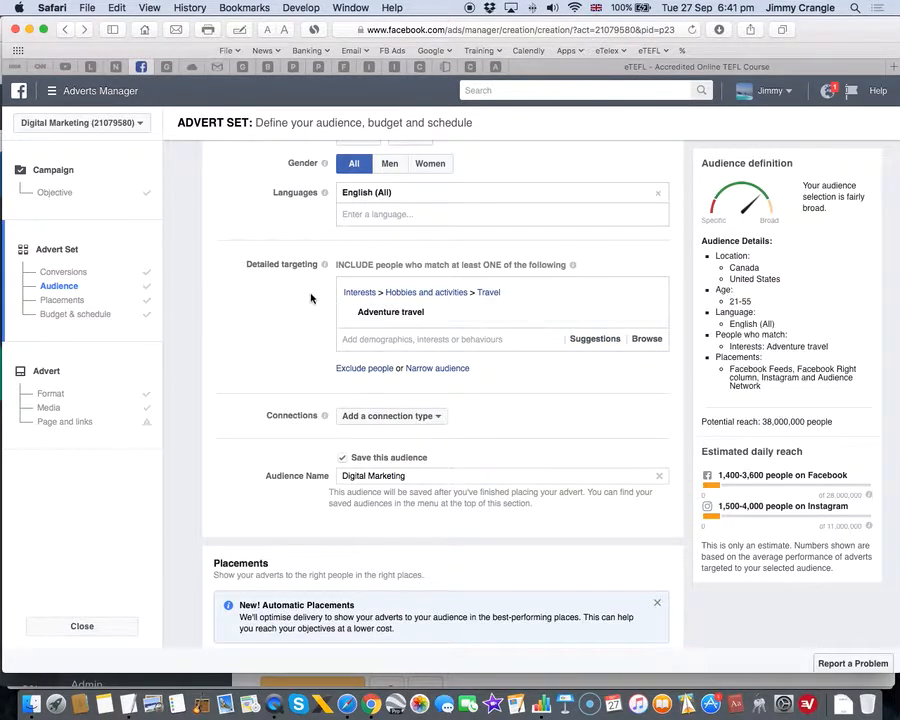
Narrow the audience to people who must also match the suggested Teaching English as a foreign language interest
left_click(438, 369)
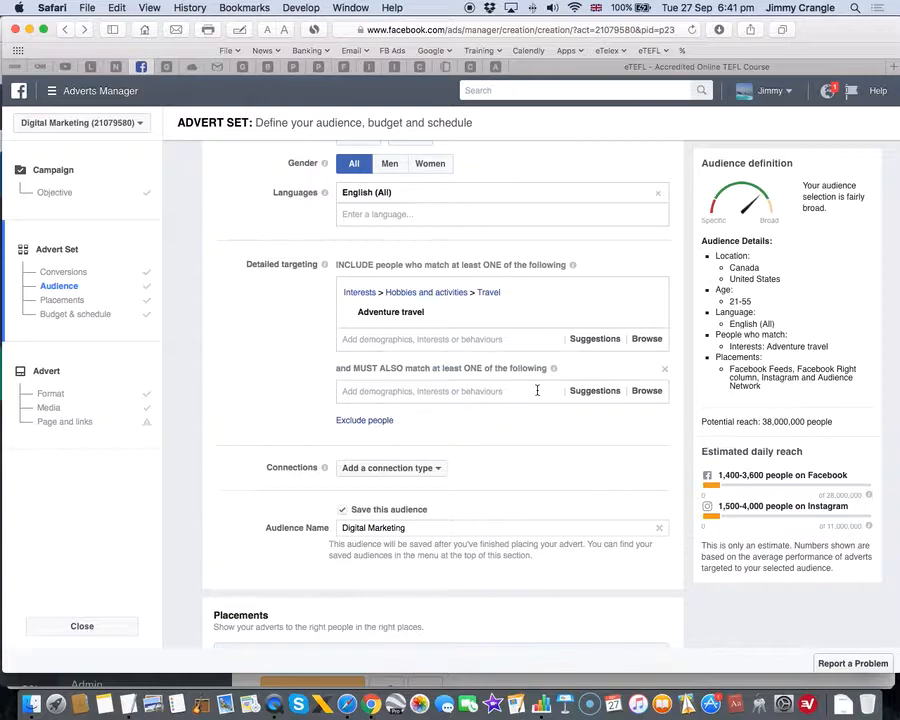
left_click(506, 391)
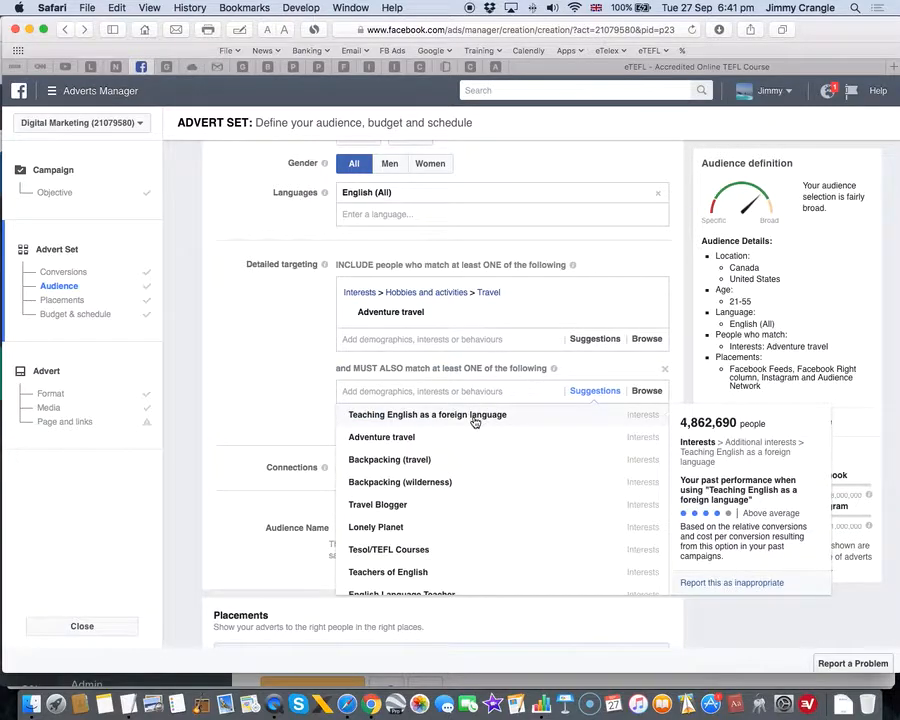
left_click(475, 418)
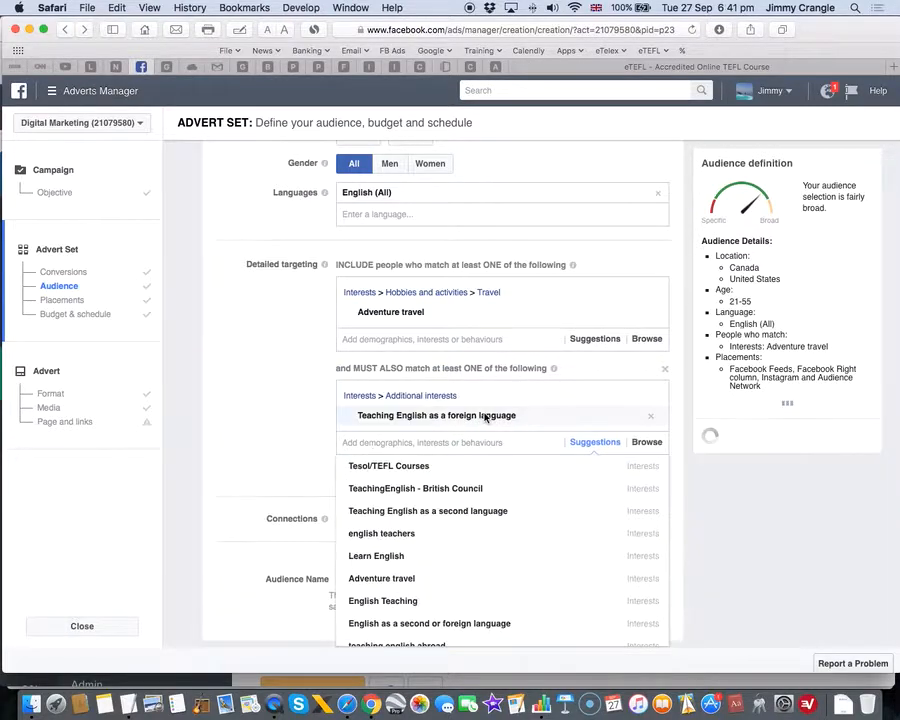
left_click(680, 320)
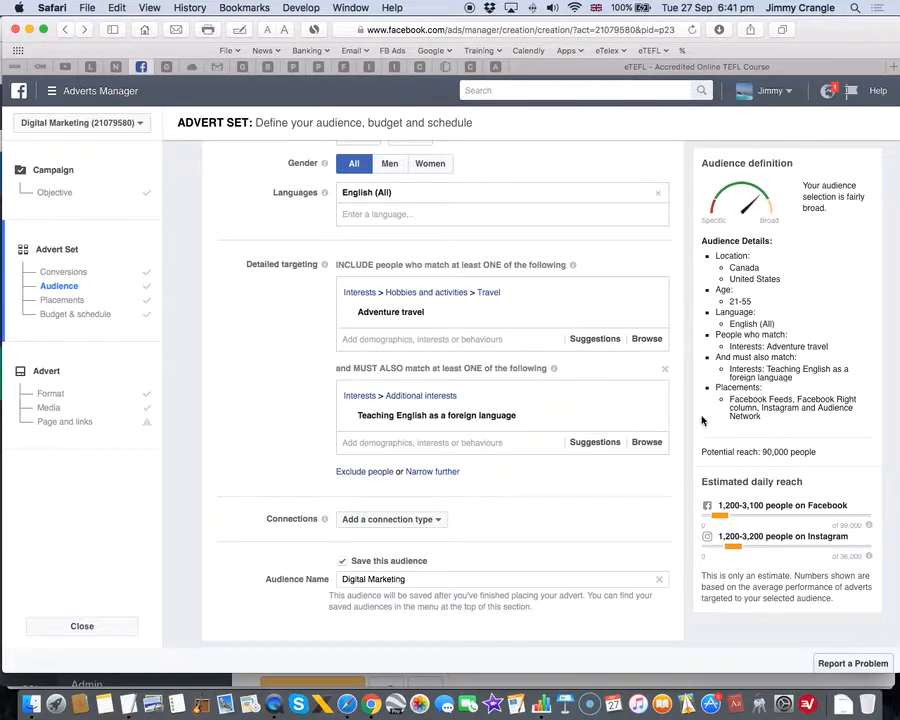
Add the suggested Tesol/TEFL Courses and Teaching English as a second language interests through the must-also-match group
left_click(507, 442)
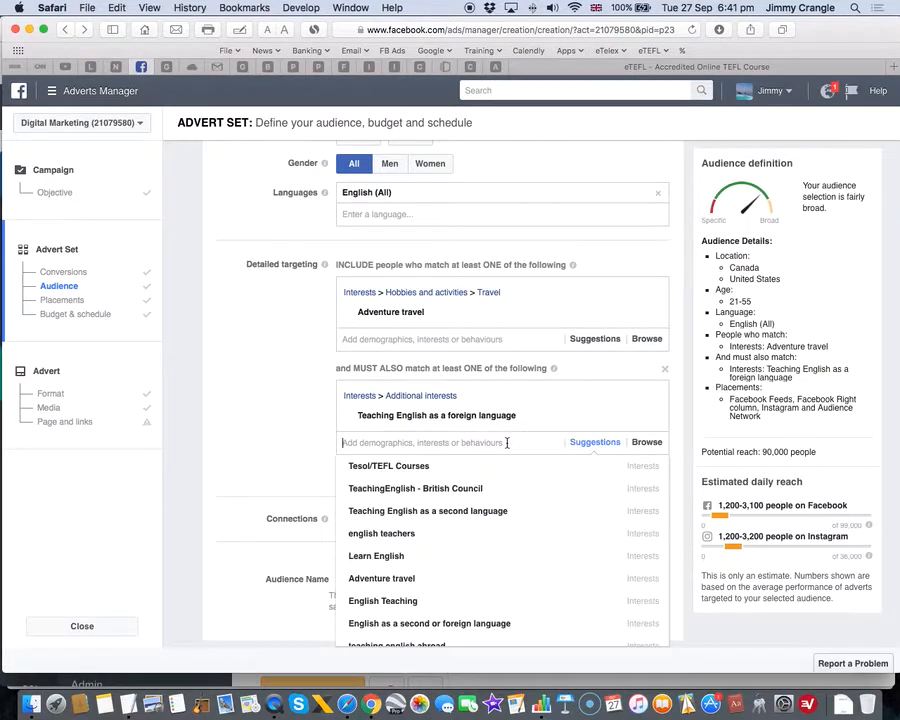
left_click(422, 470)
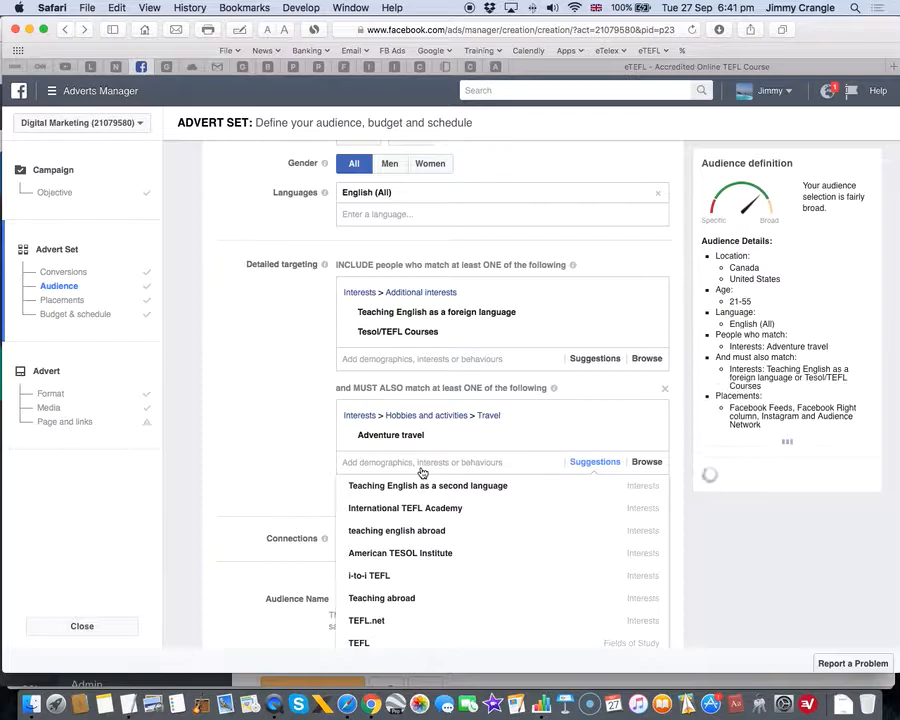
left_click(418, 487)
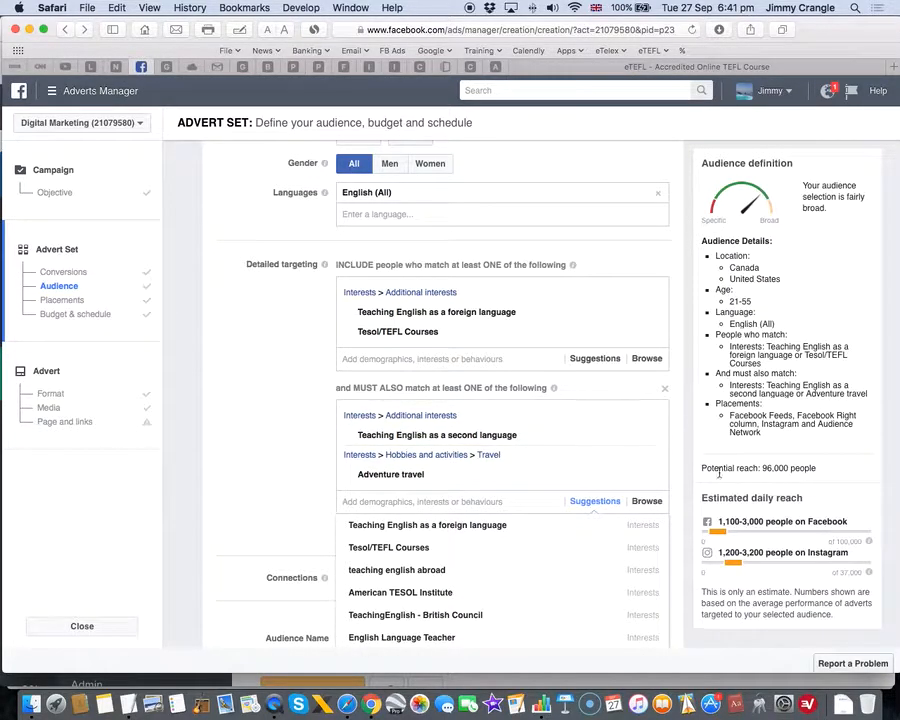
left_click(679, 456)
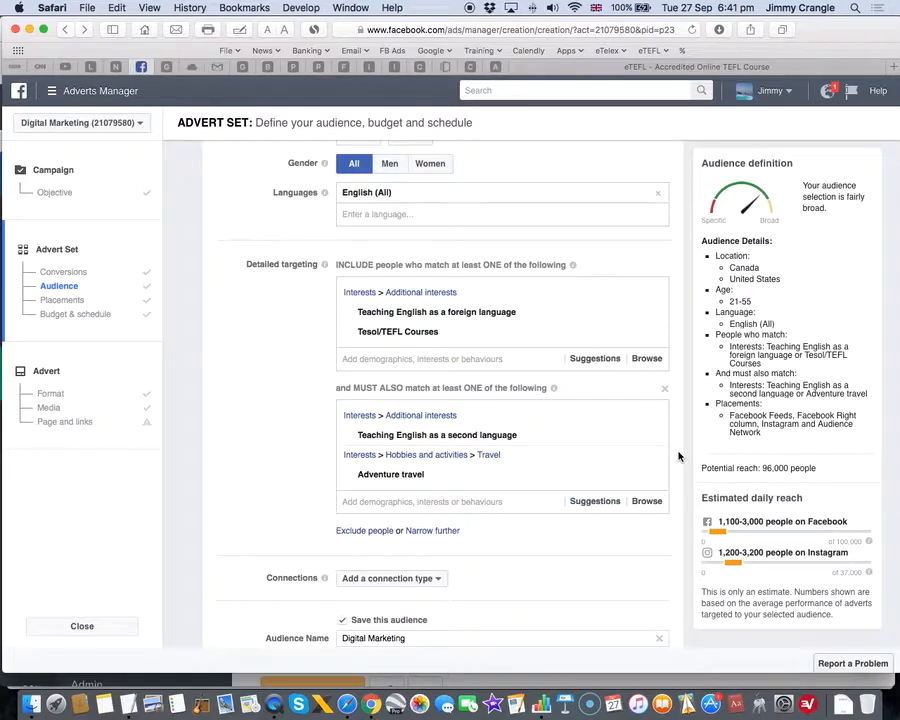
Remove Adventure travel, Teaching English as a second language and Tesol/TEFL Courses, keeping only Teaching English as a foreign language
mouse_move(652, 476)
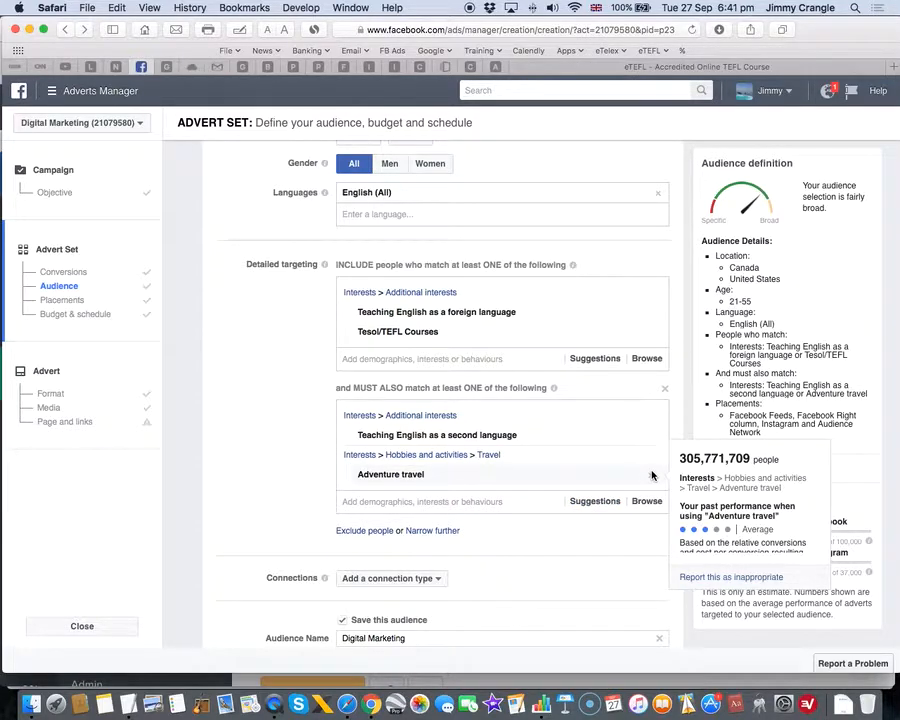
left_click(652, 481)
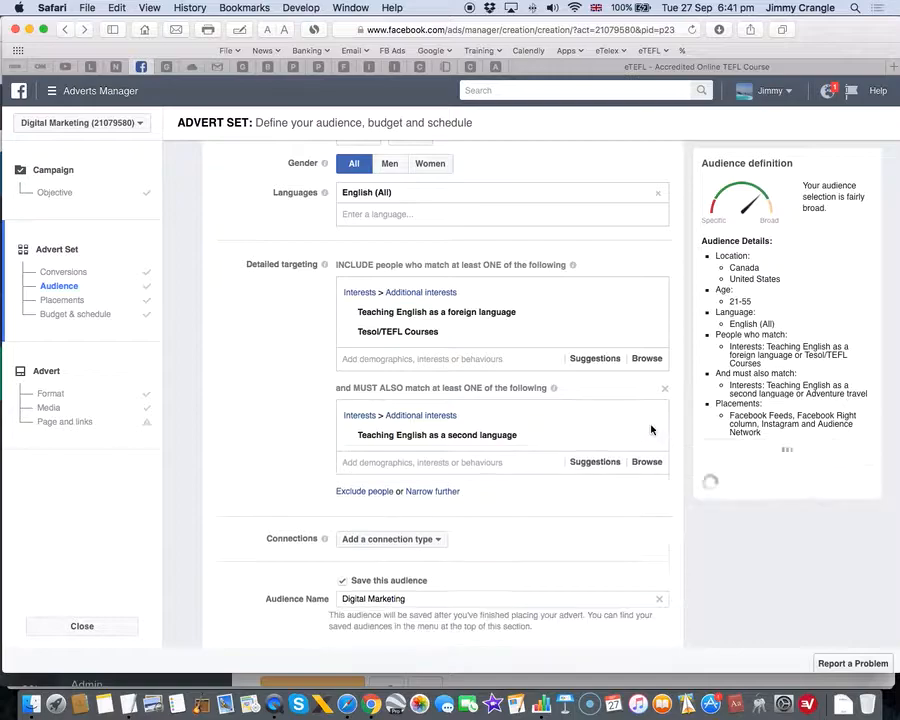
left_click(652, 422)
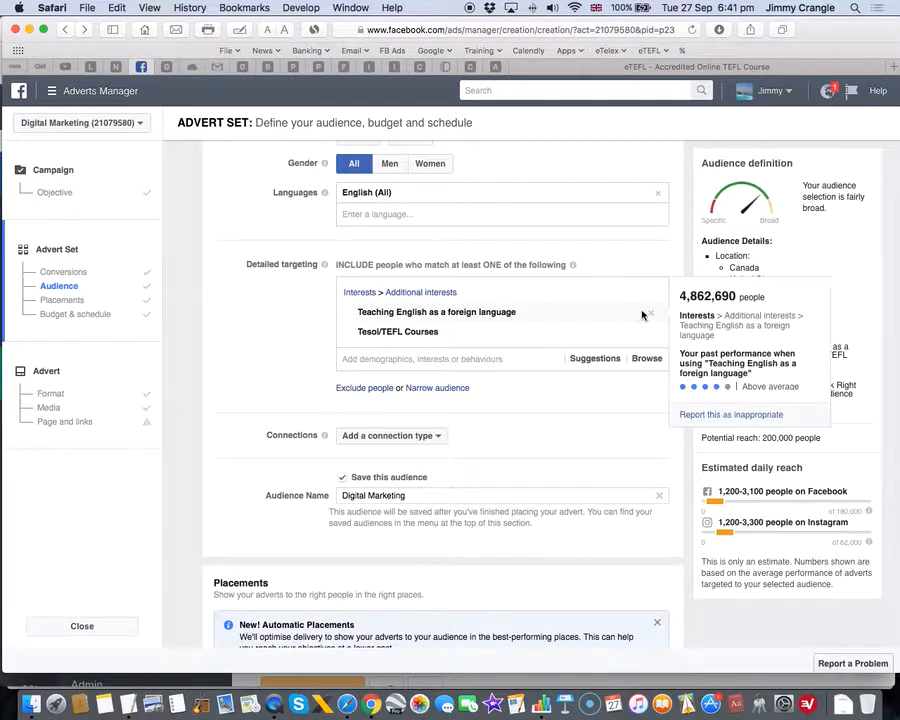
left_click(652, 335)
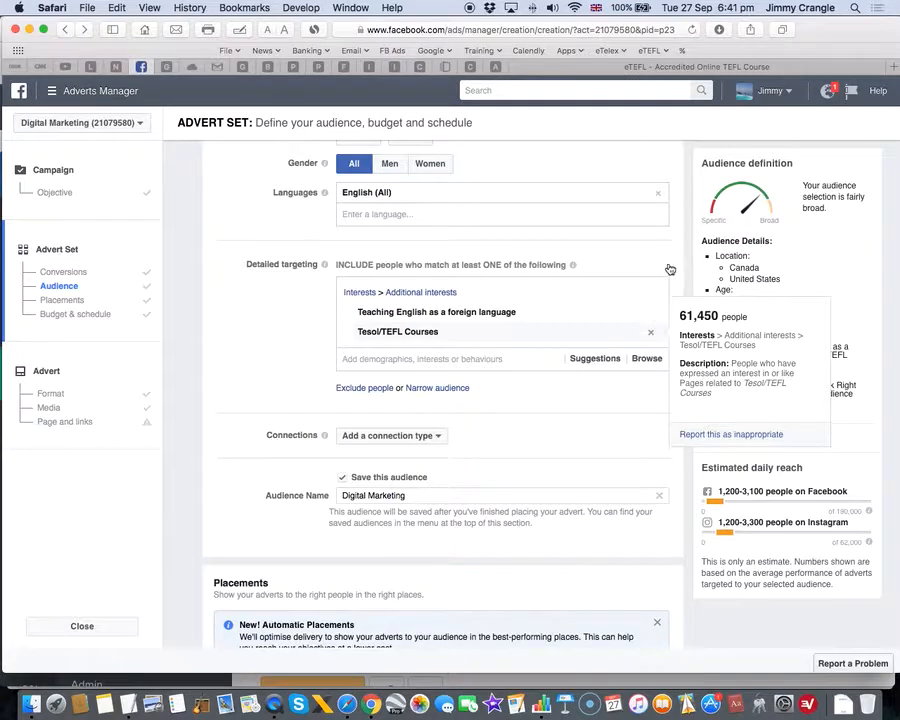
mouse_move(411, 319)
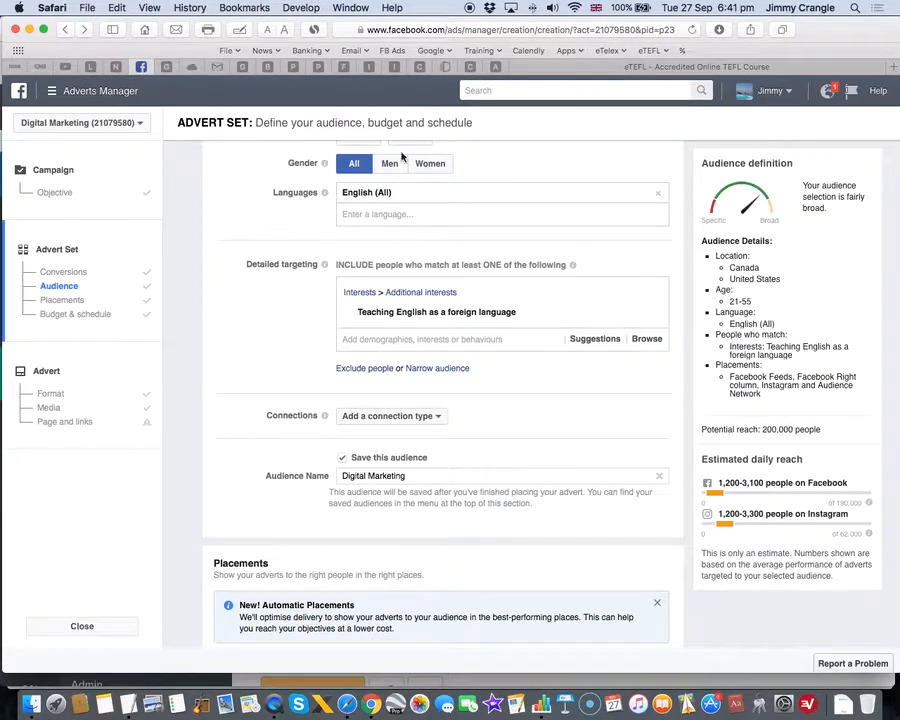
Review the advert set's locations, age, language, detailed targeting, schedule and delivery settings
scroll(427, 174, "up", 5)
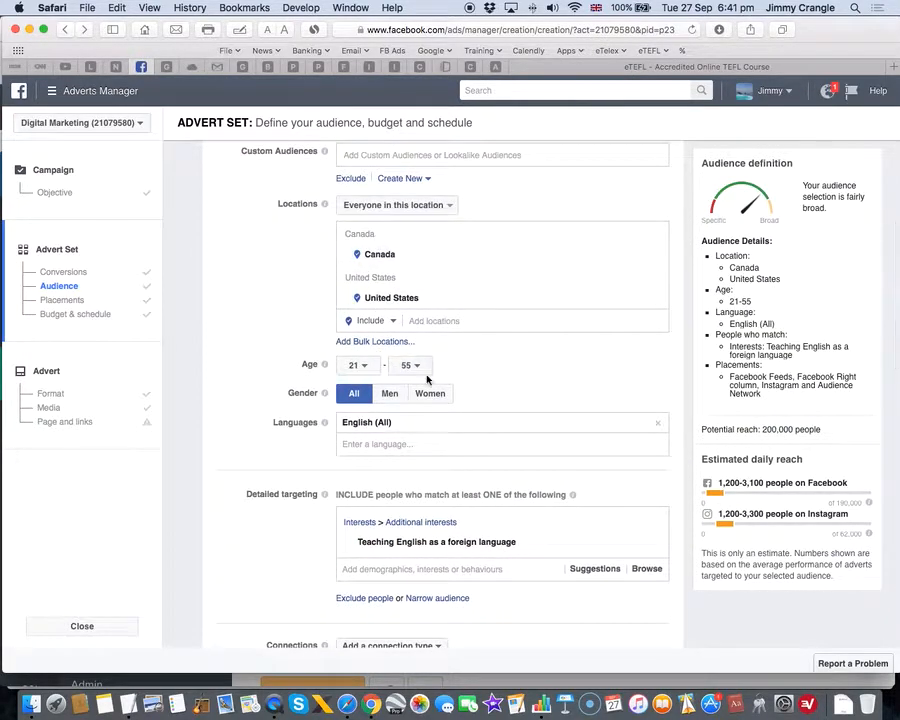
scroll(666, 362, "down", 4)
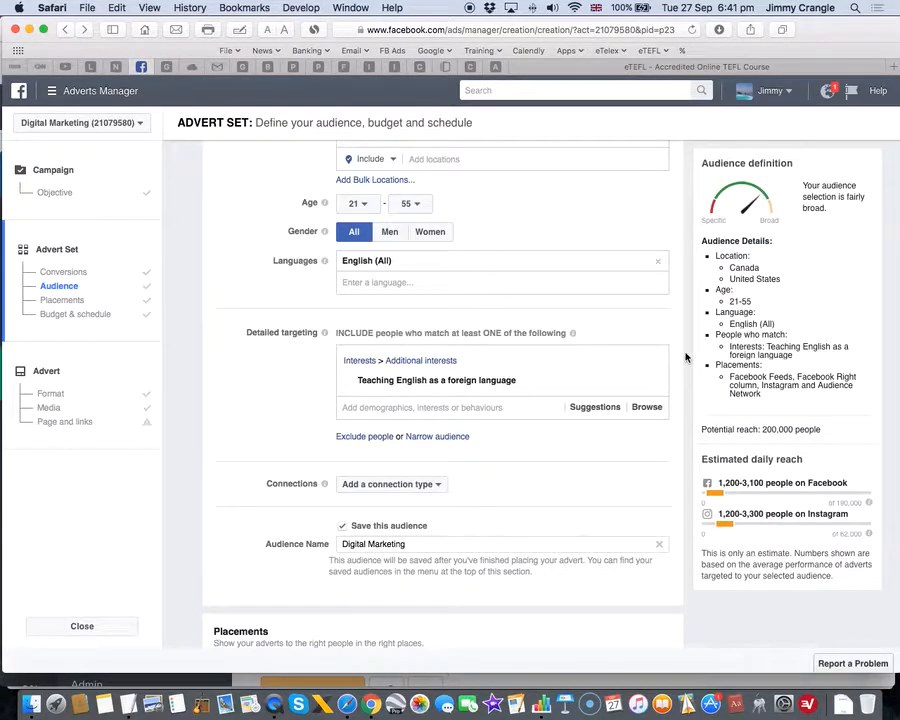
scroll(686, 357, "down", 15)
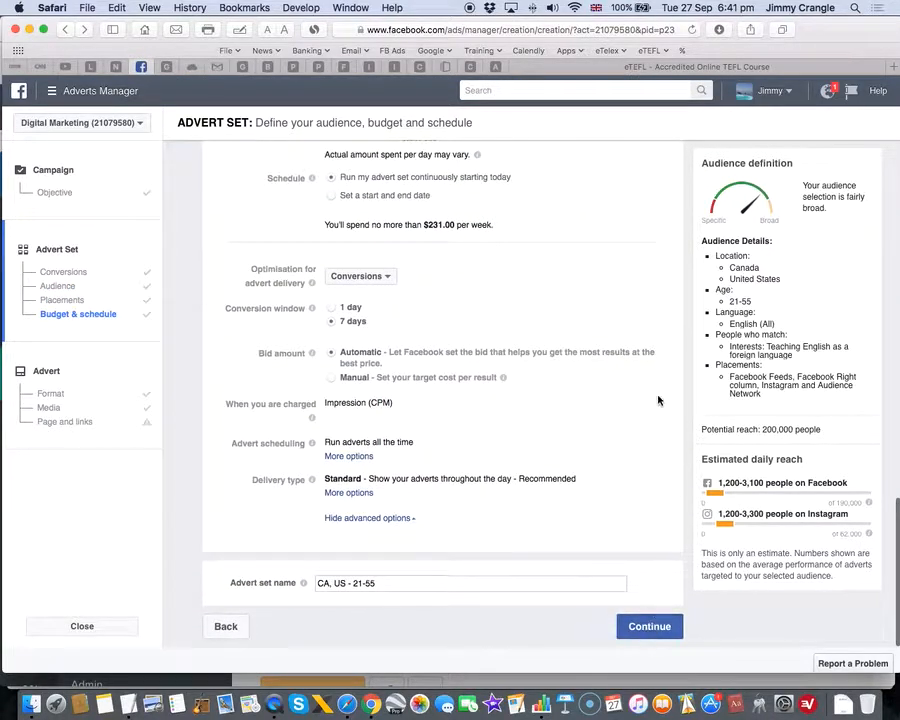
scroll(657, 399, "up", 10)
scroll(658, 400, "up", 3)
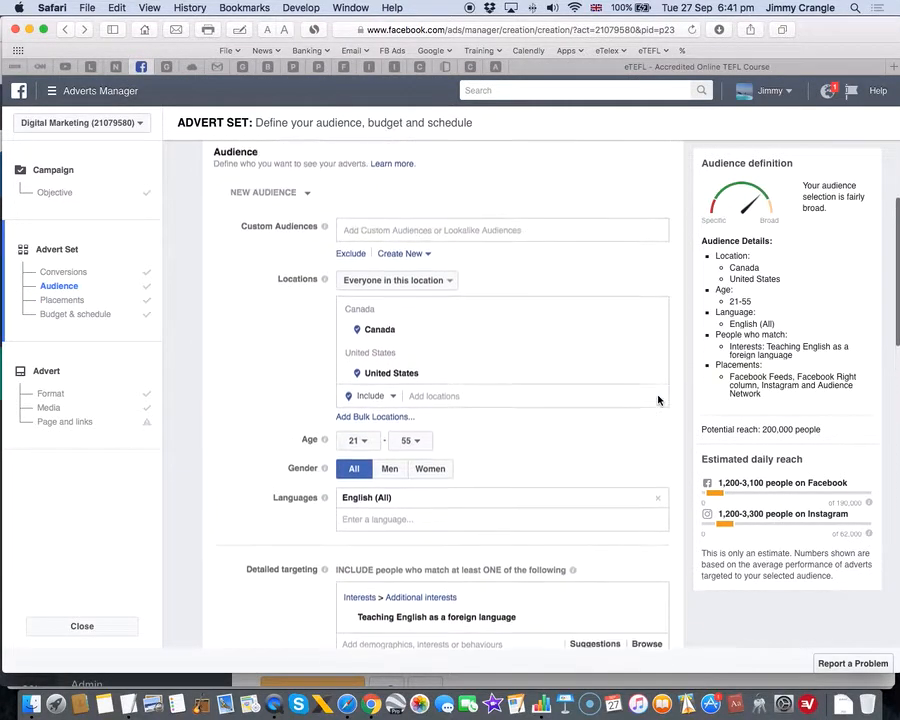
scroll(658, 396, "down", 1)
scroll(670, 381, "down", 2)
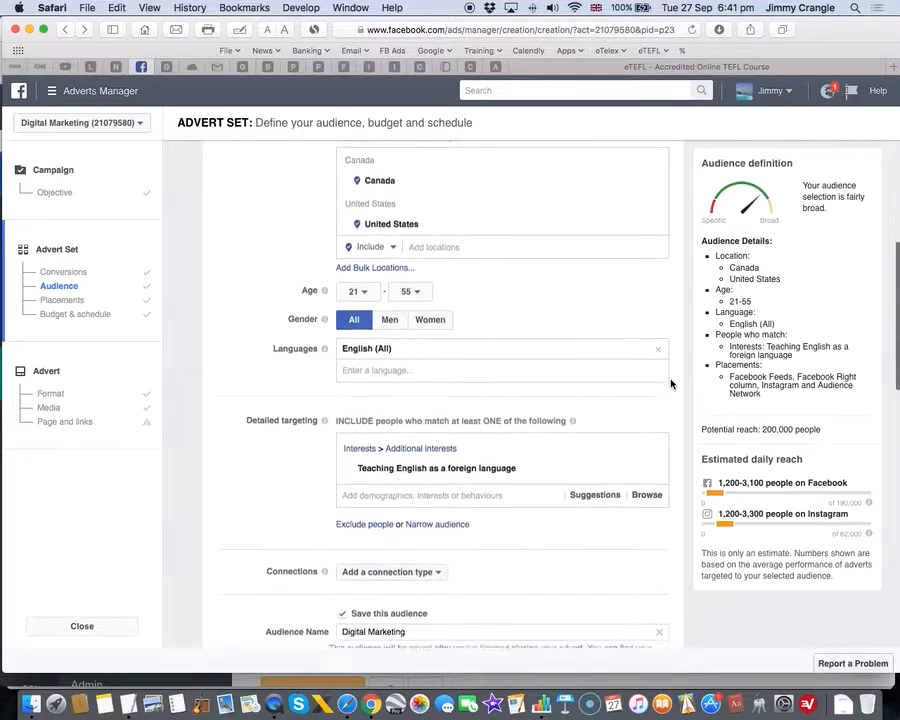